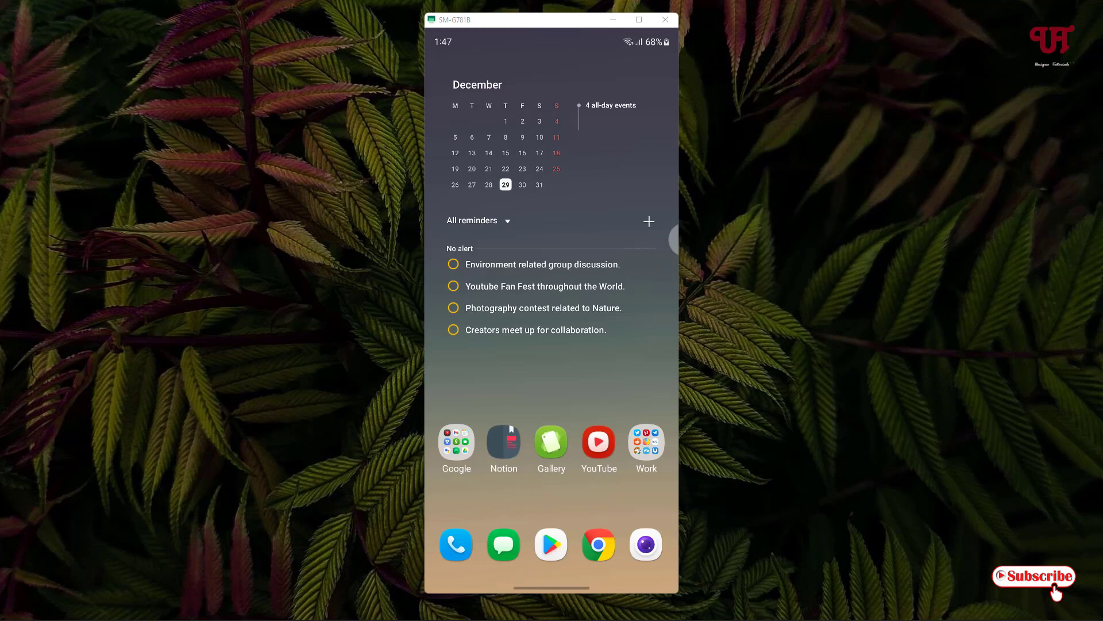
# View the BV-BSNLIN conversation in Messages, then go back to the home screen
pyautogui.click(504, 544)
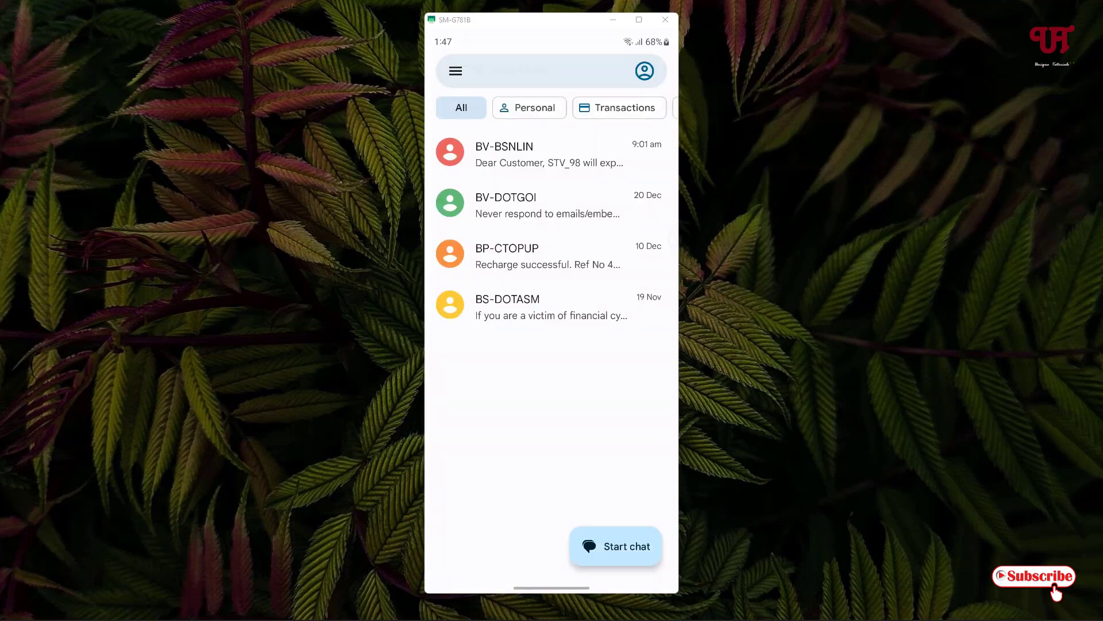
pyautogui.click(552, 156)
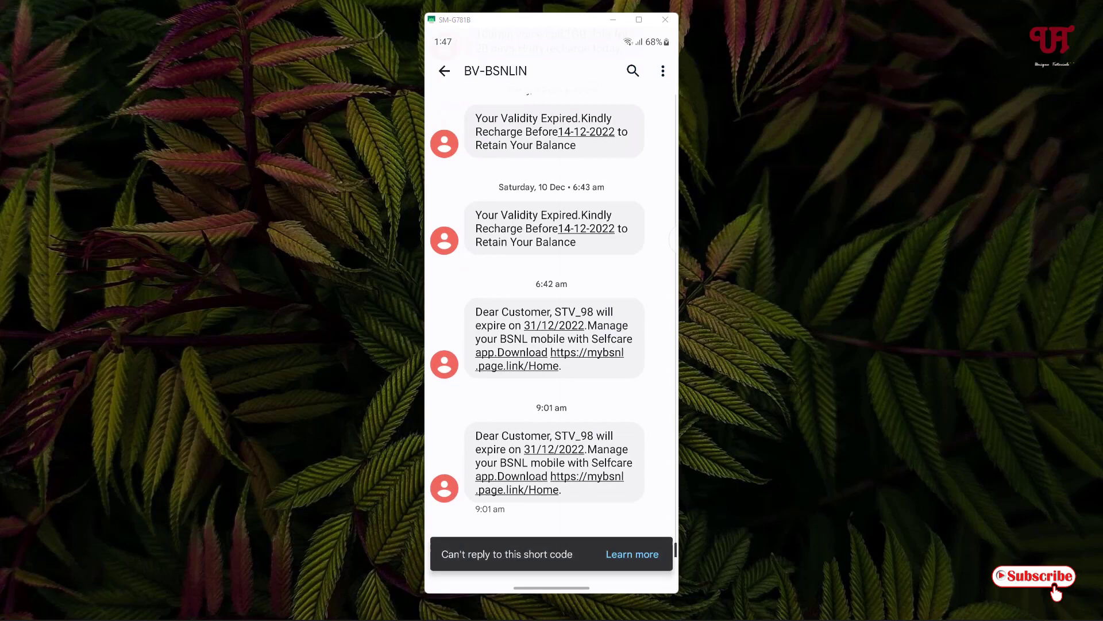
pyautogui.scroll(5, 551, 328)
pyautogui.scroll(3, 552, 327)
pyautogui.click(445, 71)
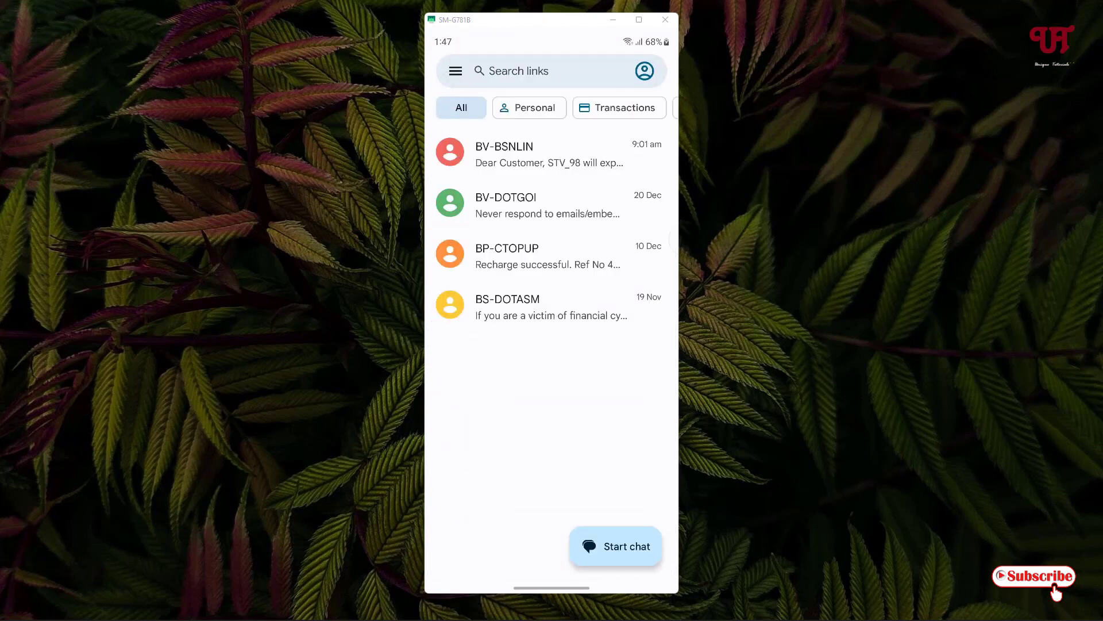
pyautogui.hotkey('ctrl', 'h')
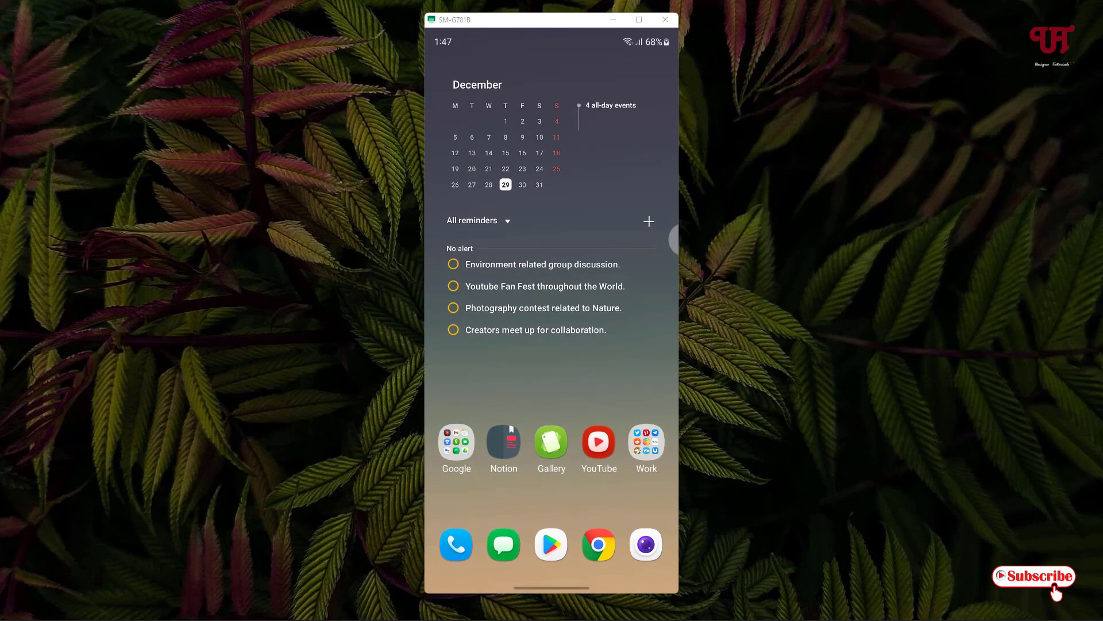
# Search the Play Store for 'SMS Backup & Restore', install it and launch it
pyautogui.click(551, 544)
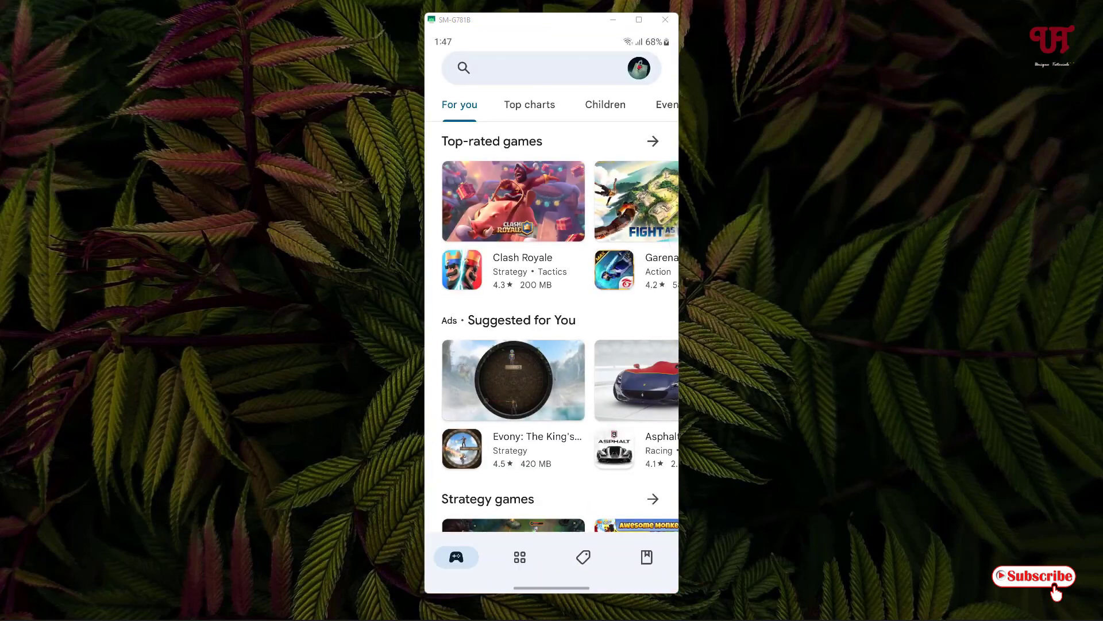
pyautogui.click(612, 68)
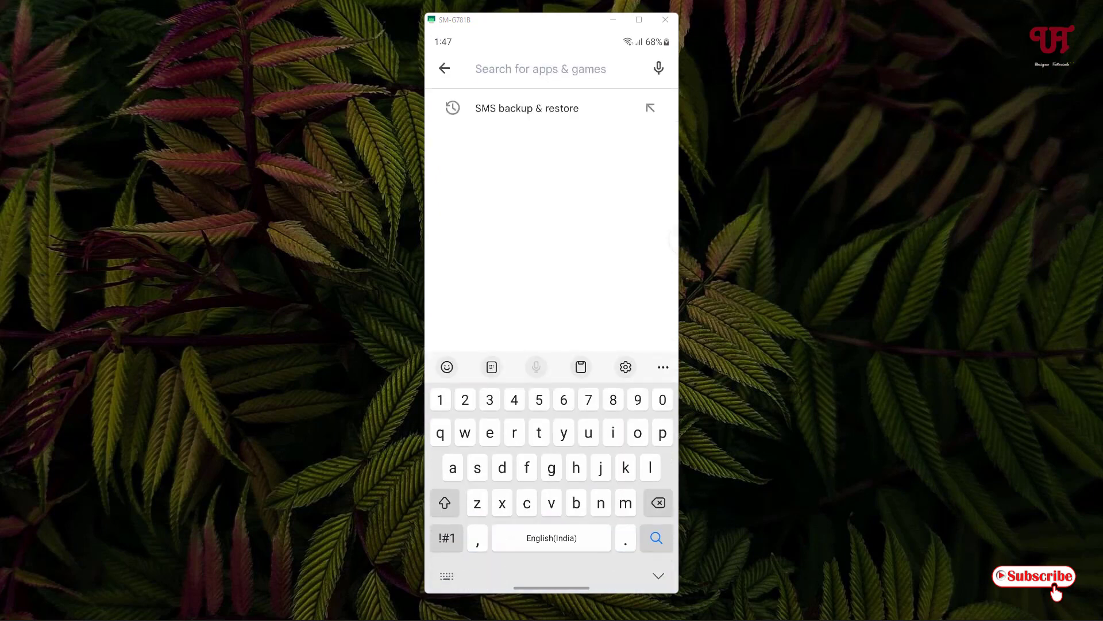
pyautogui.click(527, 108)
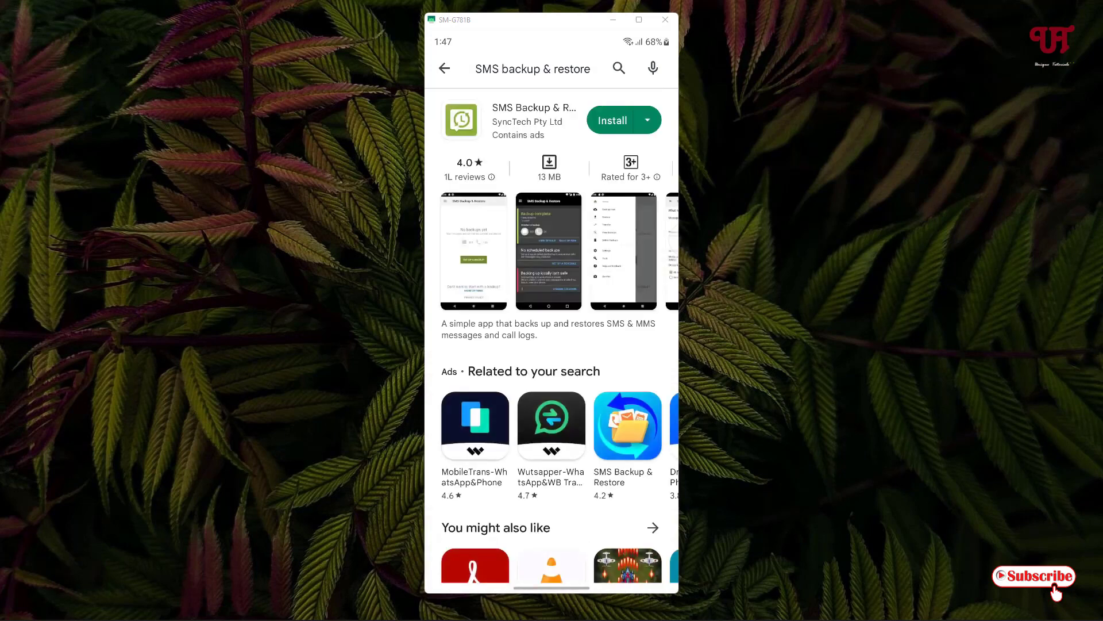
pyautogui.click(560, 242)
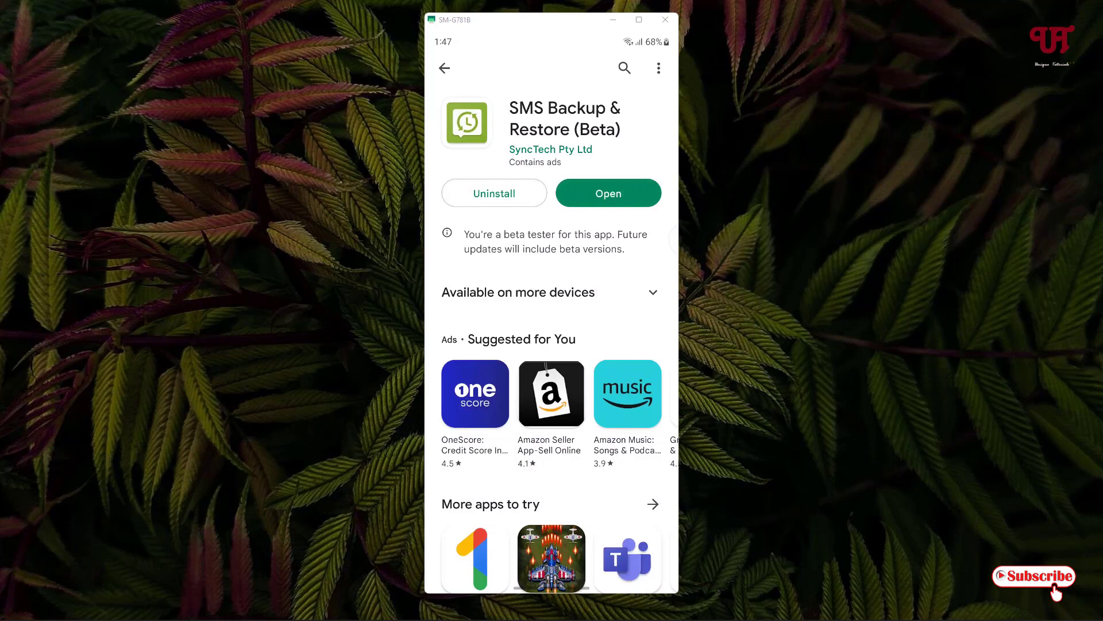
pyautogui.click(616, 191)
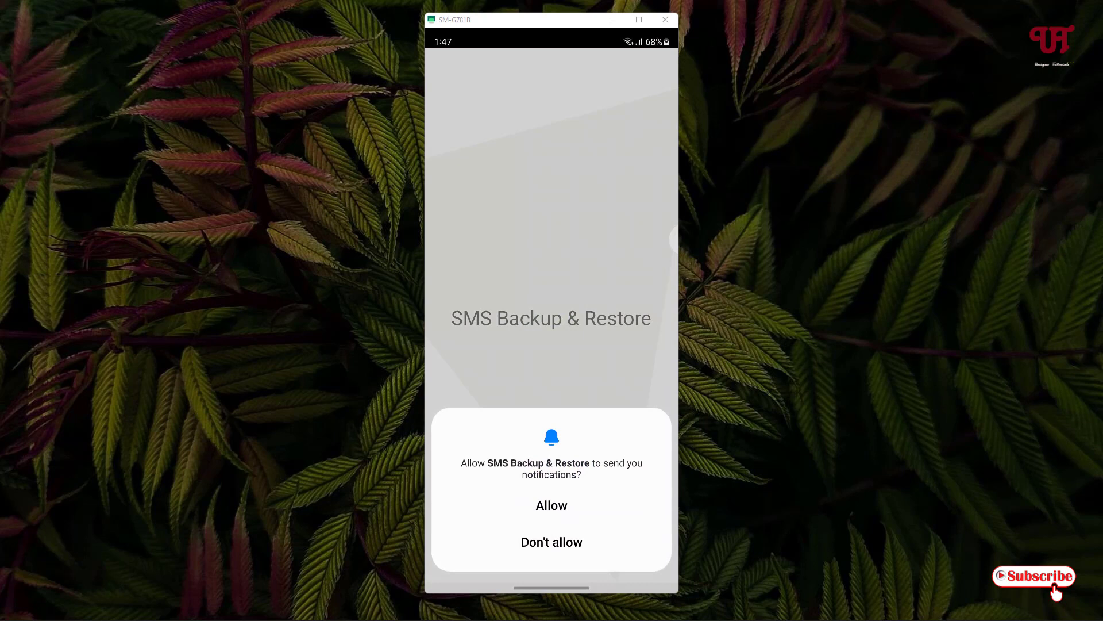
# Allow SMS Backup & Restore to send notifications and access call logs and SMS messages
pyautogui.click(558, 505)
pyautogui.click(552, 560)
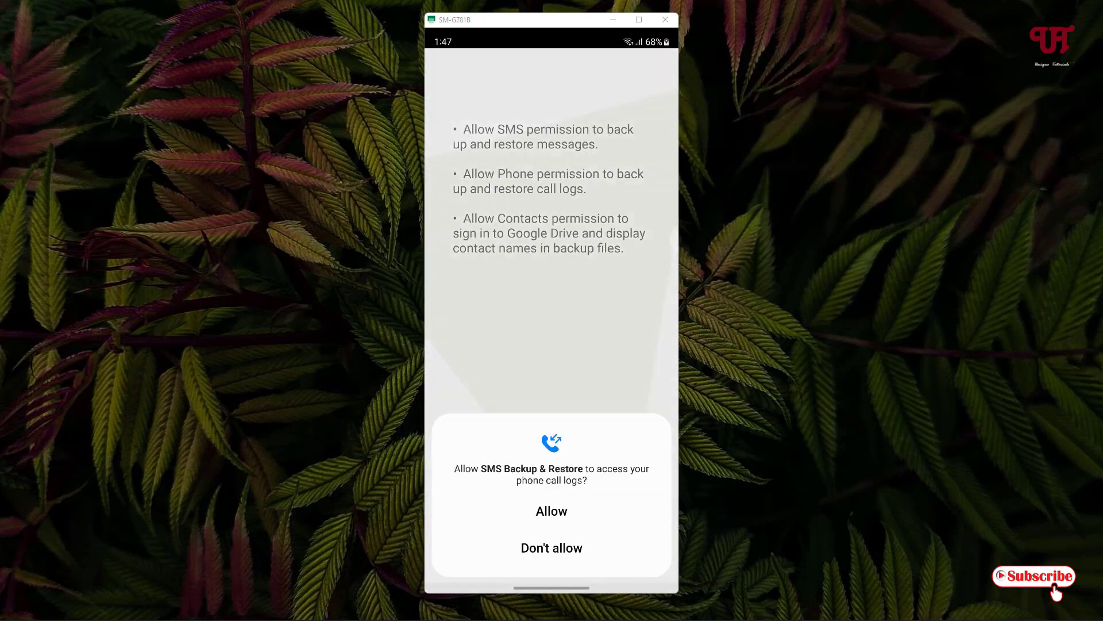
pyautogui.click(552, 505)
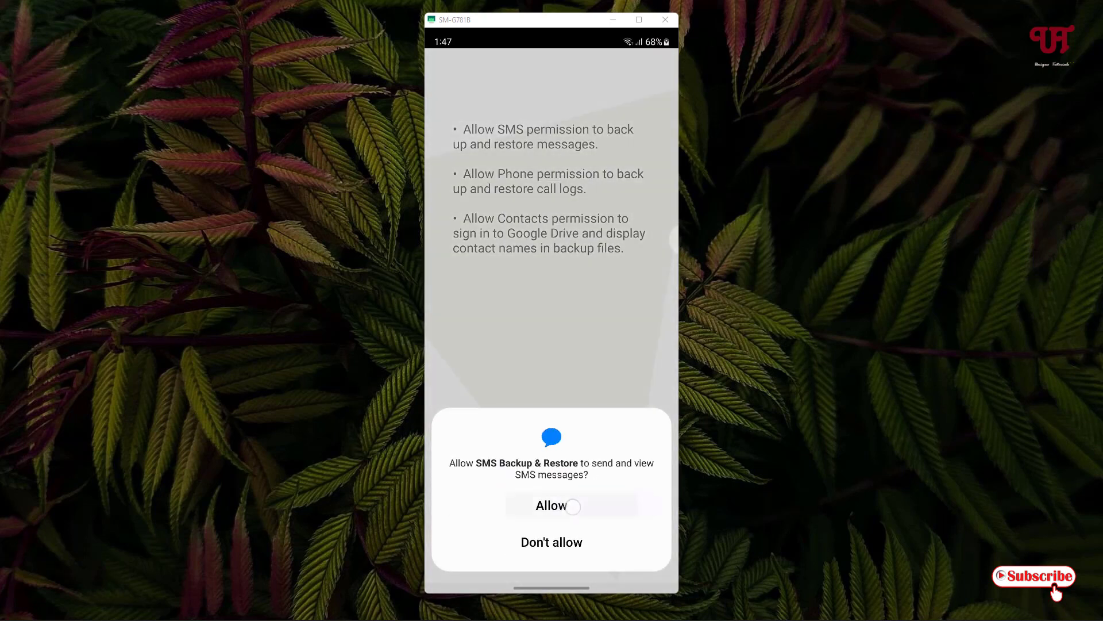
pyautogui.click(552, 505)
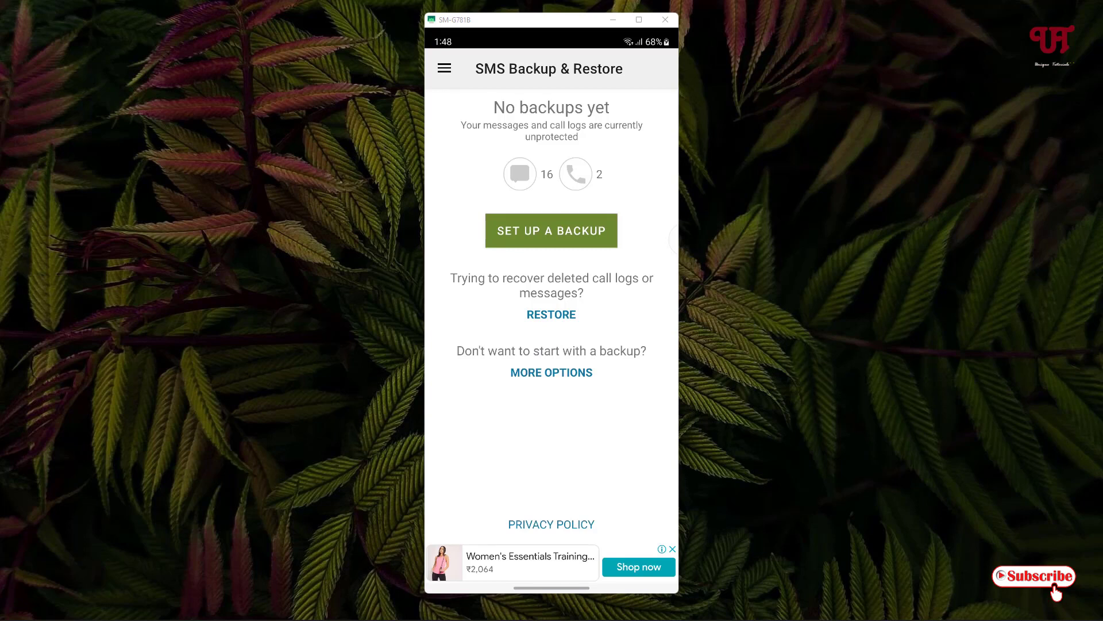
# Start a new backup with call logs excluded, check advanced options, and continue to storage
pyautogui.click(577, 228)
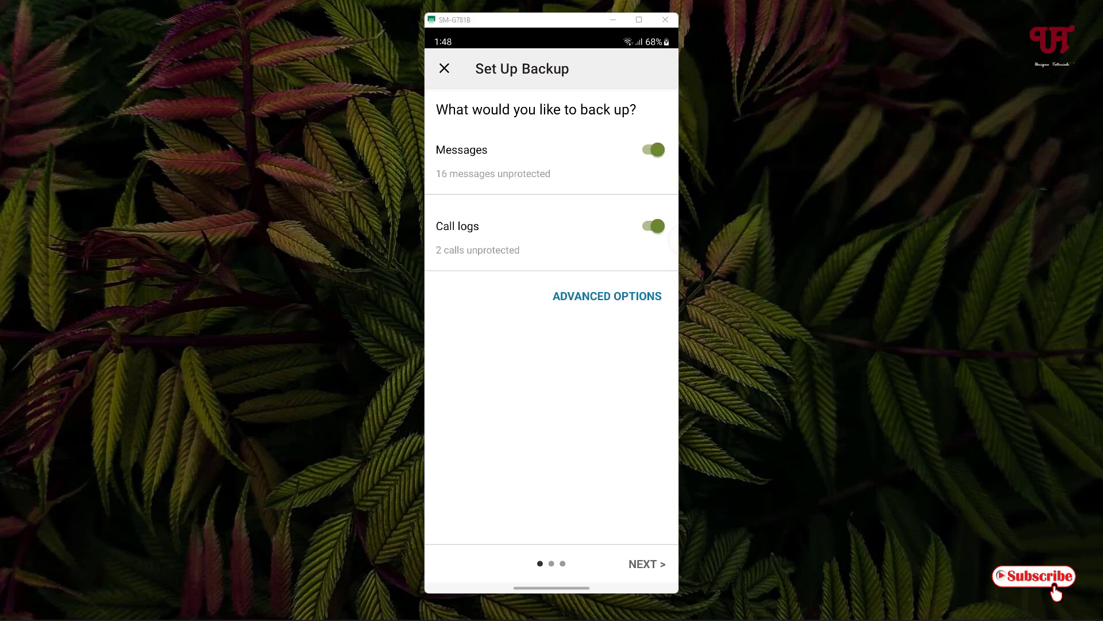
pyautogui.click(654, 226)
pyautogui.click(619, 298)
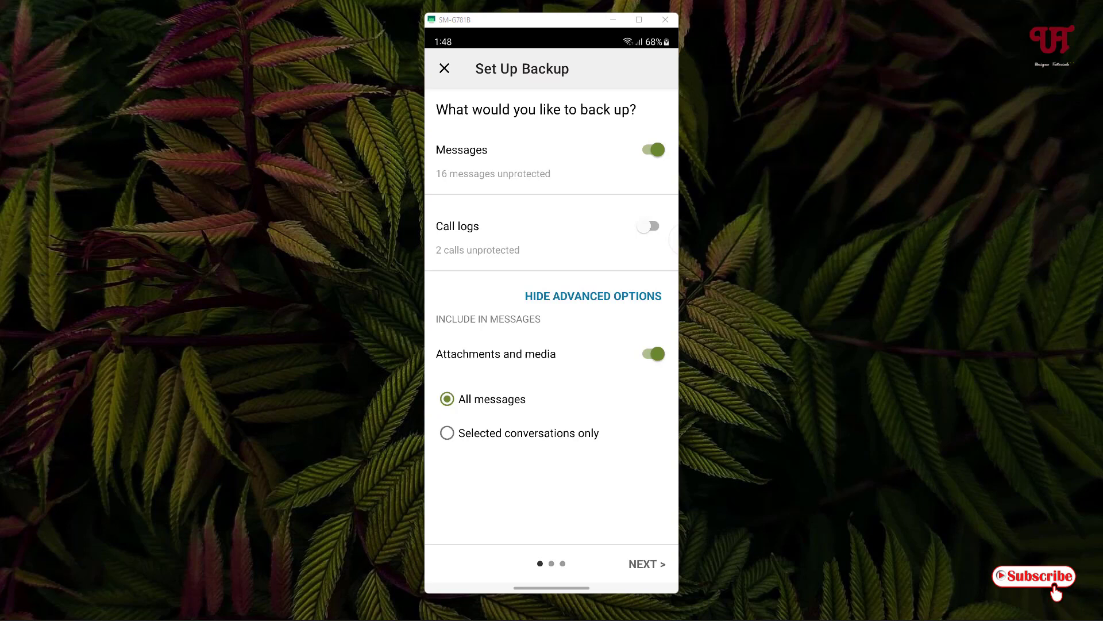
pyautogui.click(647, 563)
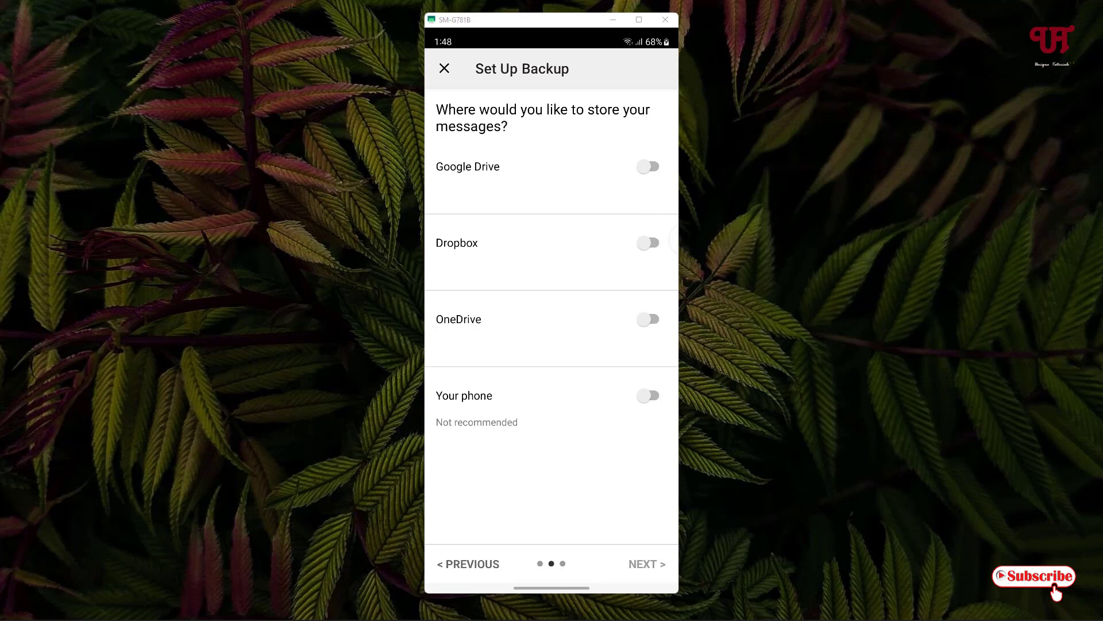
# Switch on the 'Your phone' storage option for the backup
pyautogui.click(648, 395)
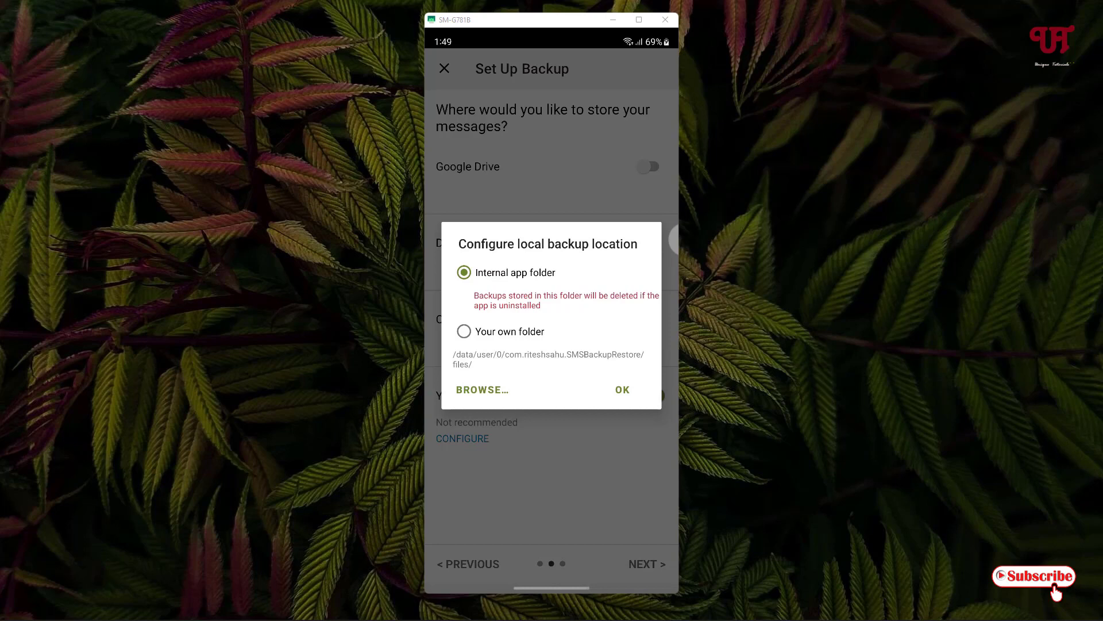
# Create a new 'Sms backup' folder and allow the app to use it for backups
pyautogui.click(464, 331)
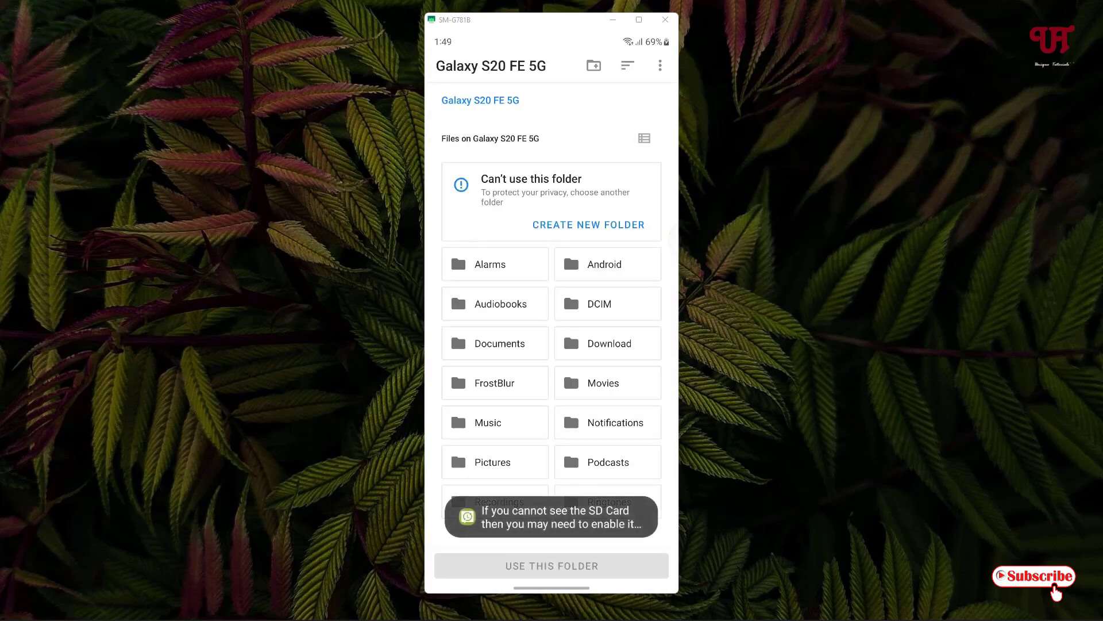
pyautogui.click(587, 224)
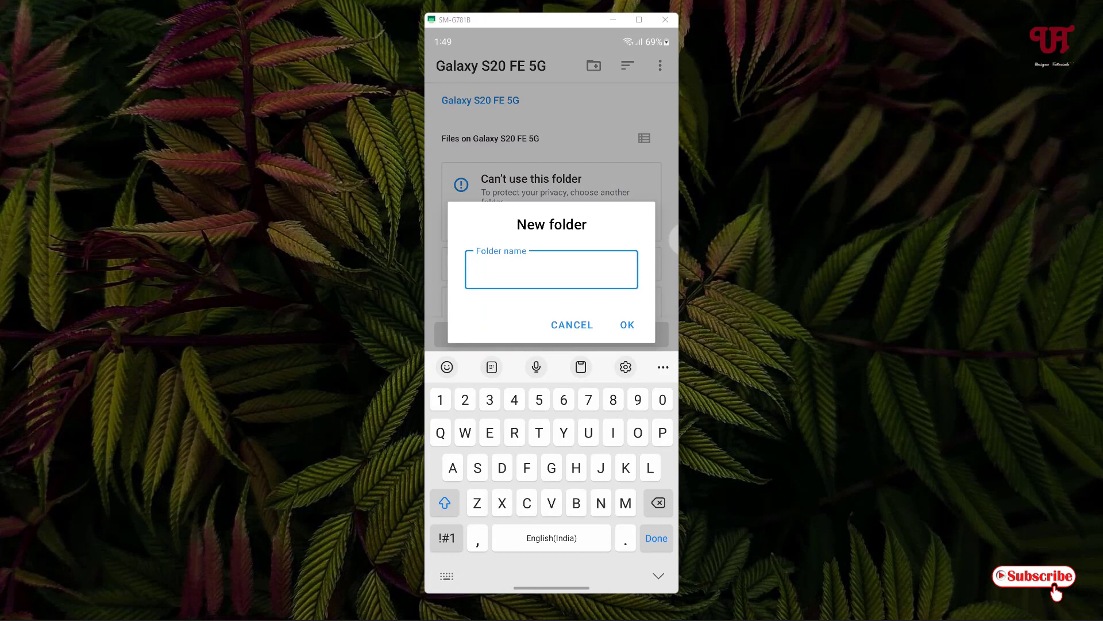
pyautogui.write('Sm')
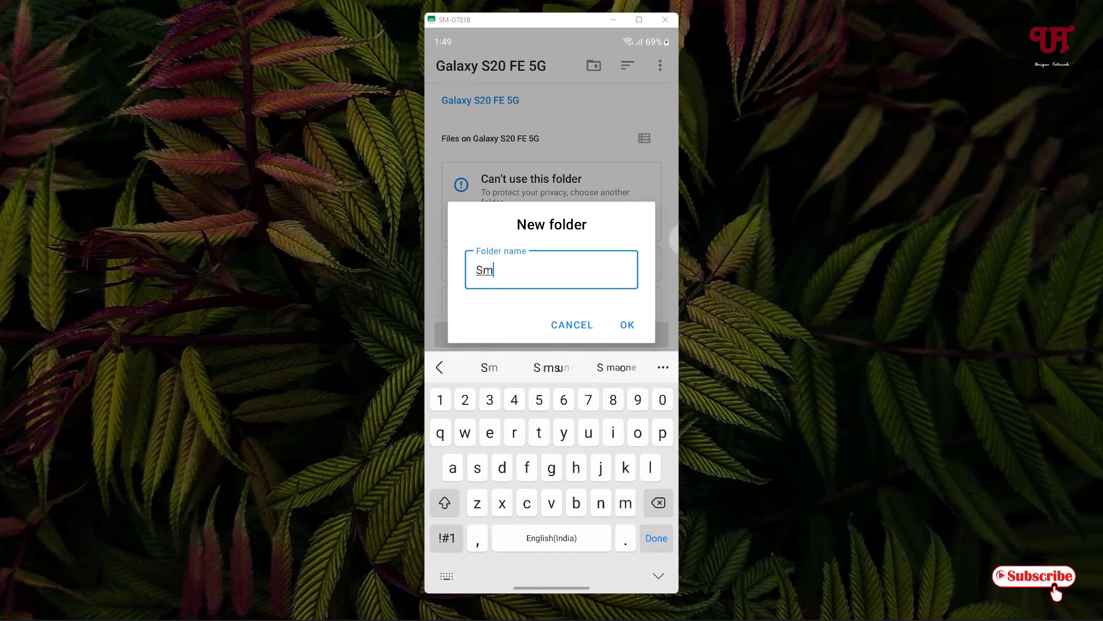
pyautogui.write('s ba')
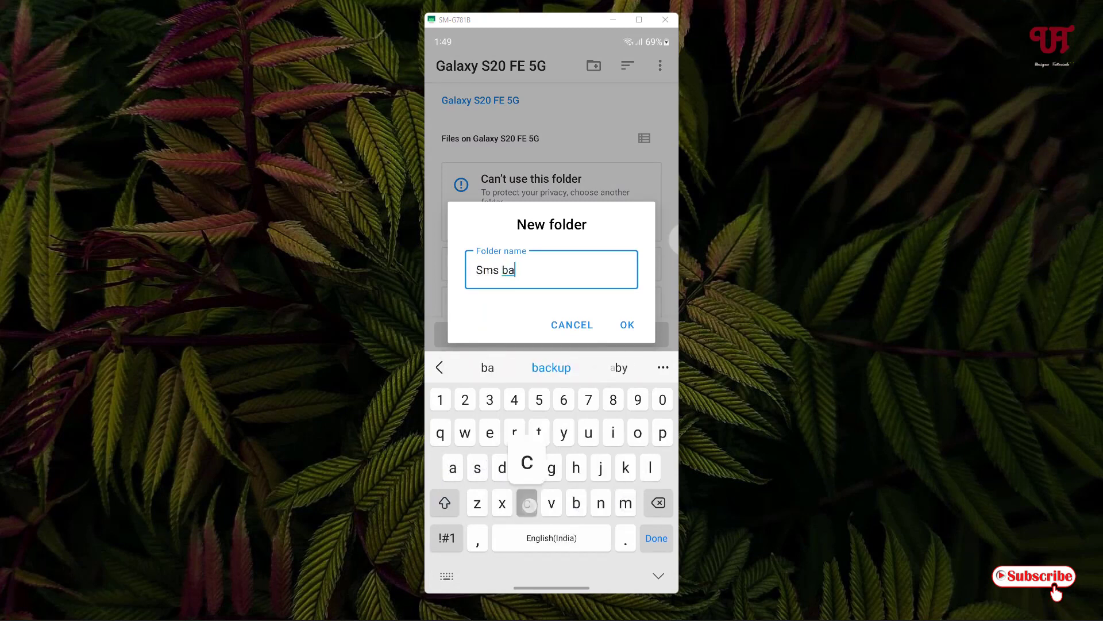
pyautogui.write('ckup')
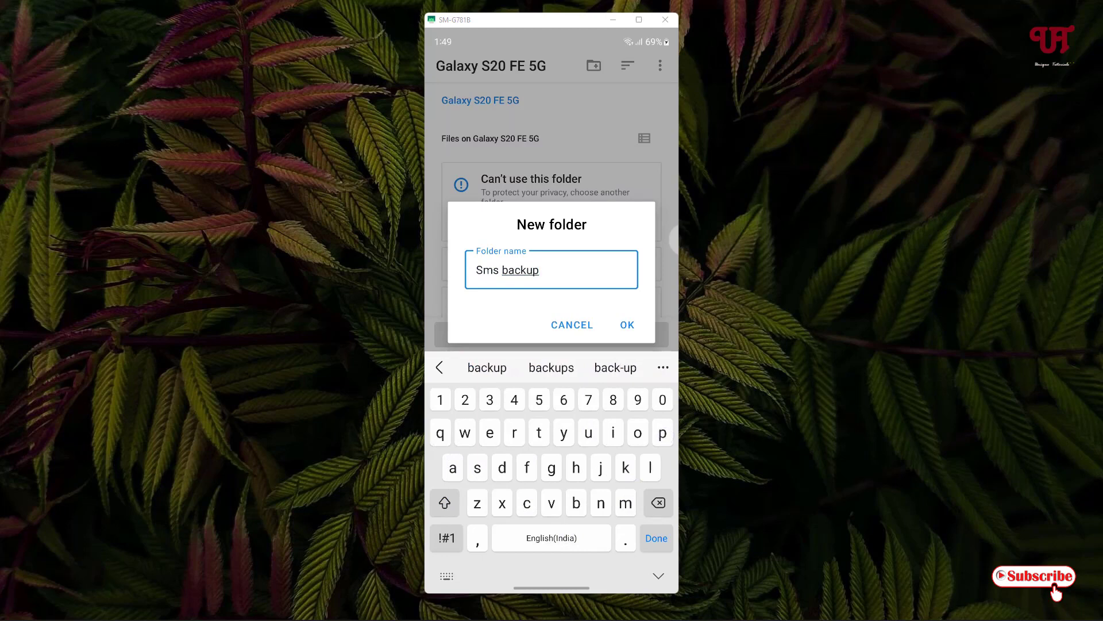
pyautogui.click(627, 324)
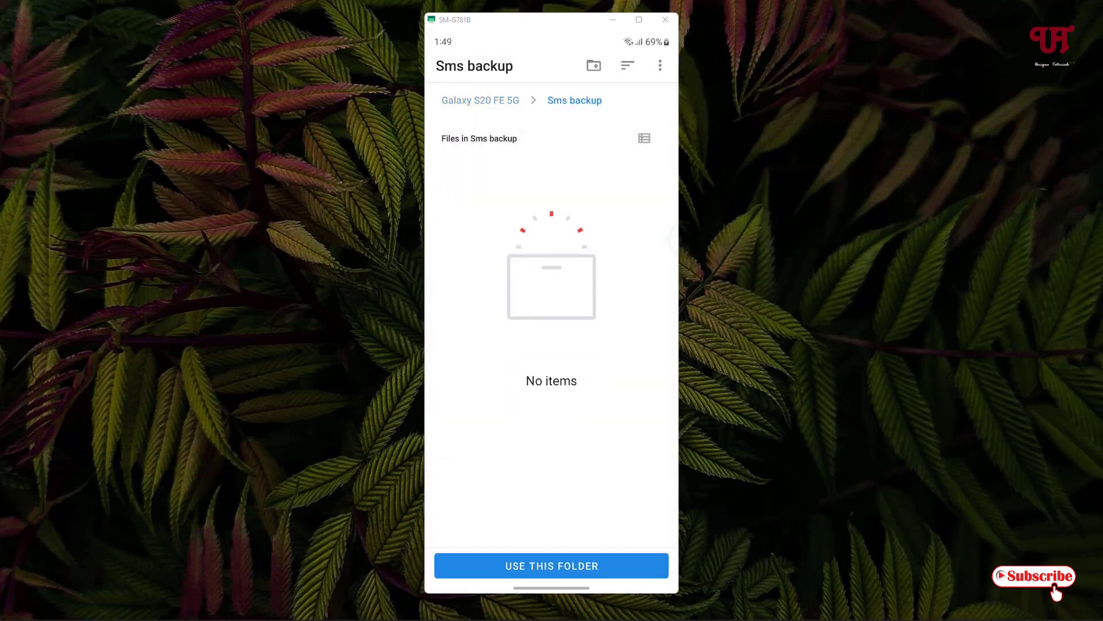
pyautogui.click(579, 566)
pyautogui.click(640, 556)
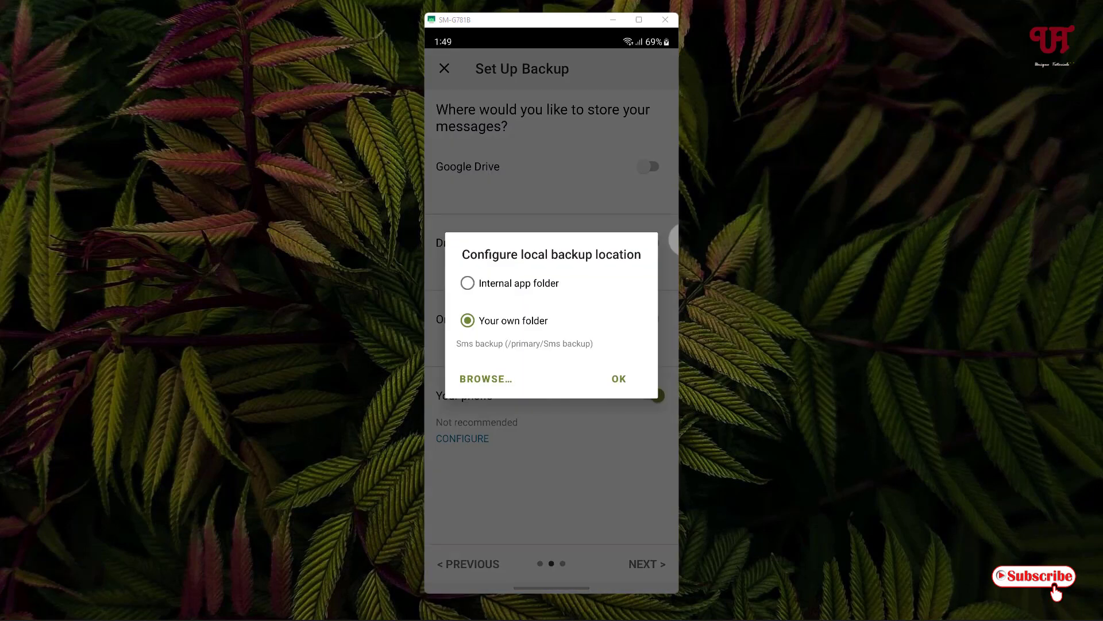
# Confirm the Sms backup folder location and accept the local-only backup warning
pyautogui.click(620, 378)
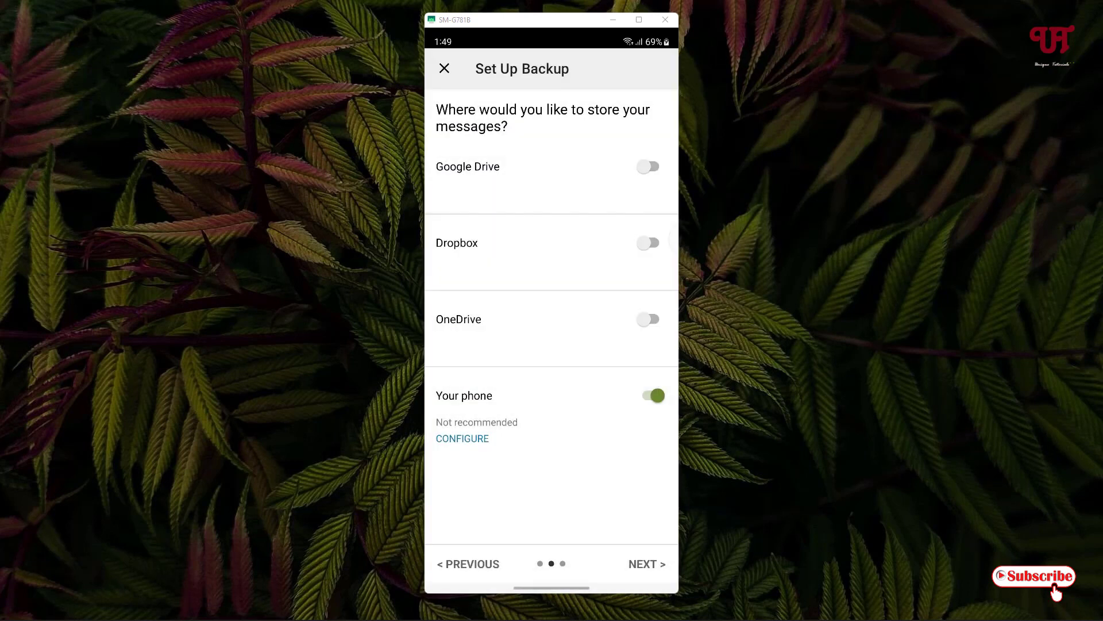
pyautogui.click(647, 564)
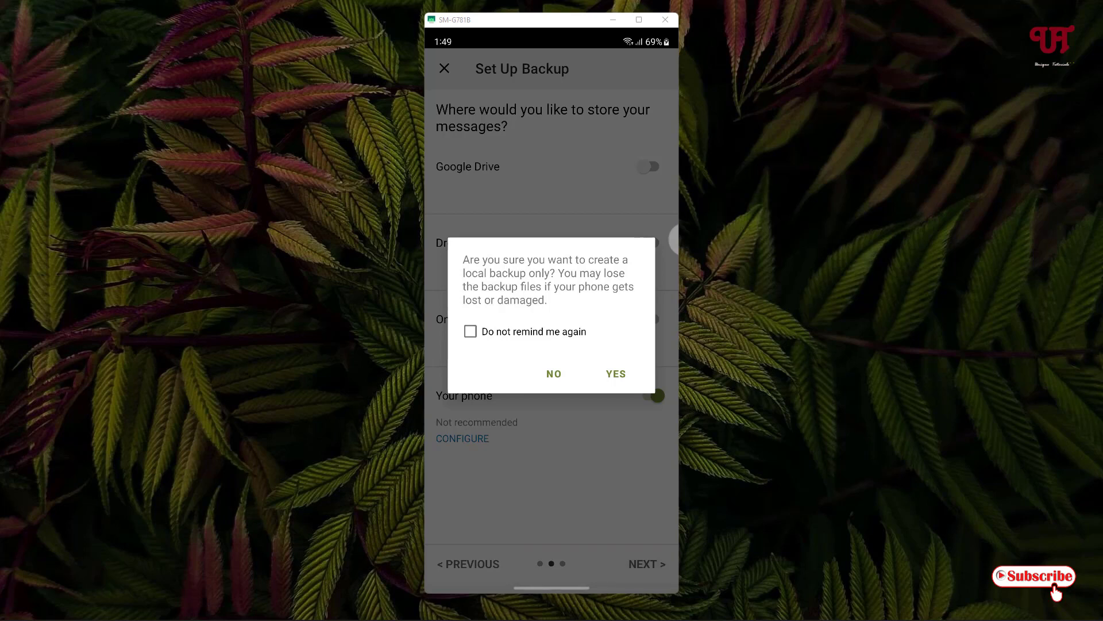
pyautogui.click(615, 374)
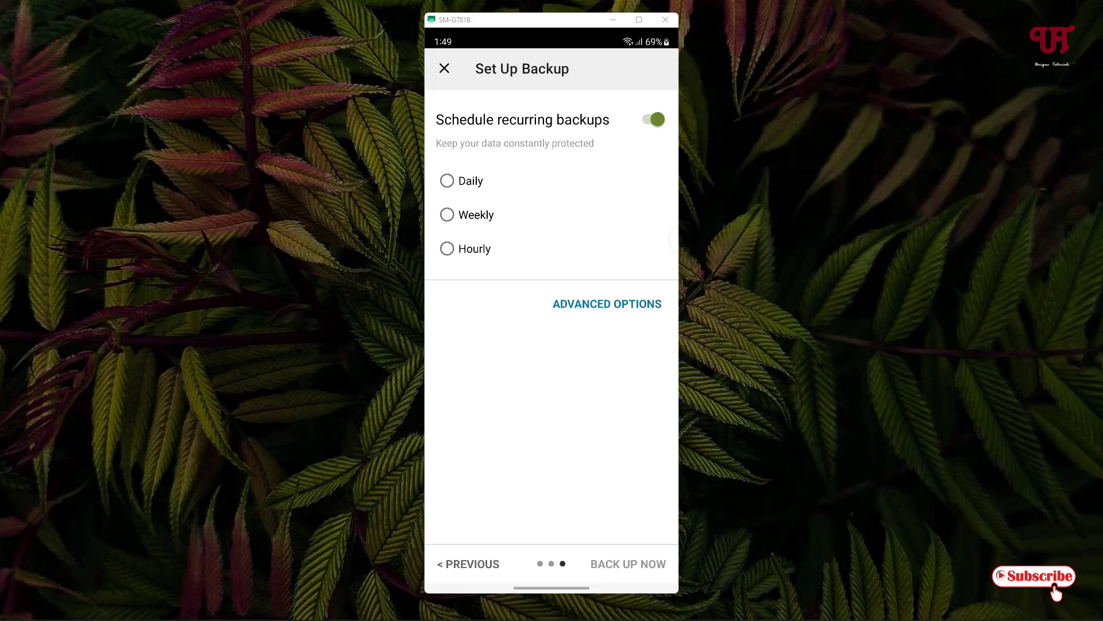
# Disable scheduled recurring backups and run an immediate backup of the 16 messages
pyautogui.click(654, 119)
pyautogui.click(620, 353)
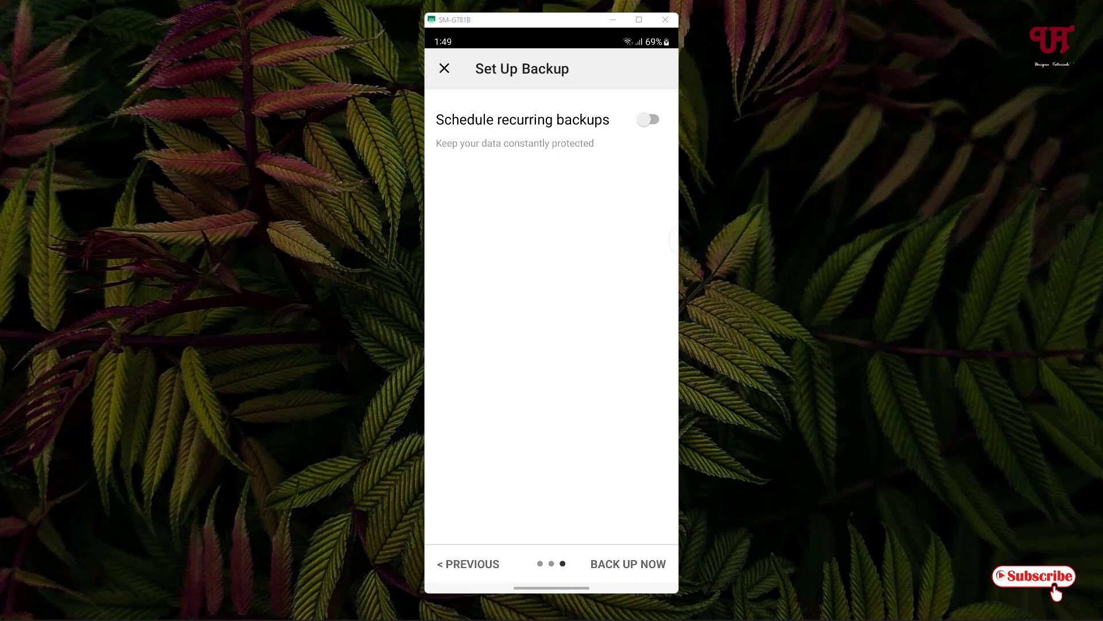
pyautogui.click(628, 564)
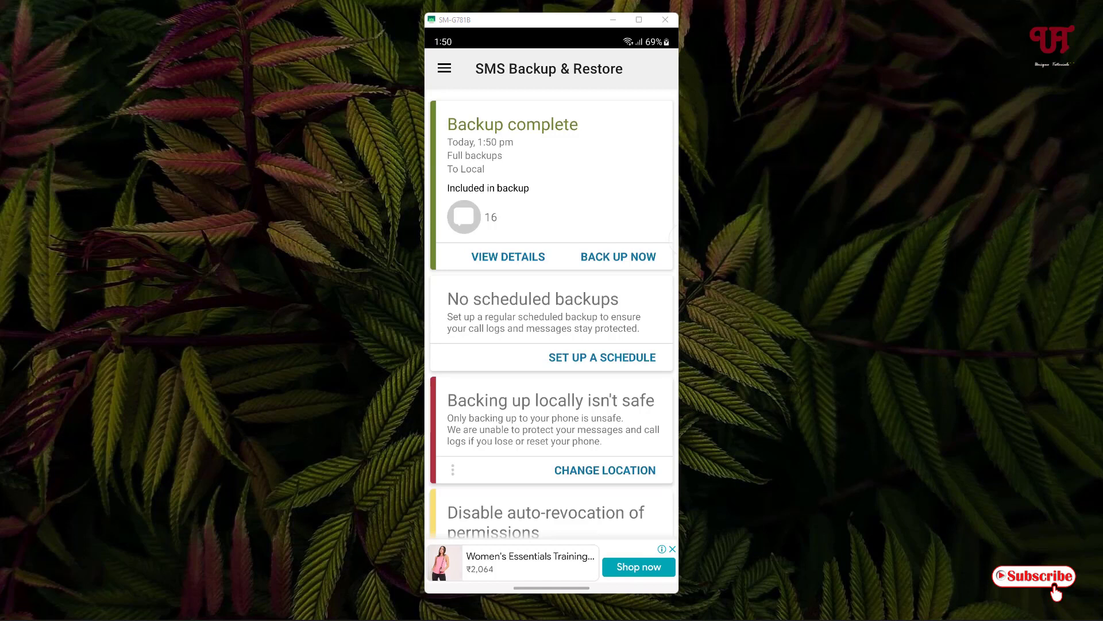
# Browse the BV-BSNLIN conversation inside the 16-message backup, then return to View Backups
pyautogui.click(519, 255)
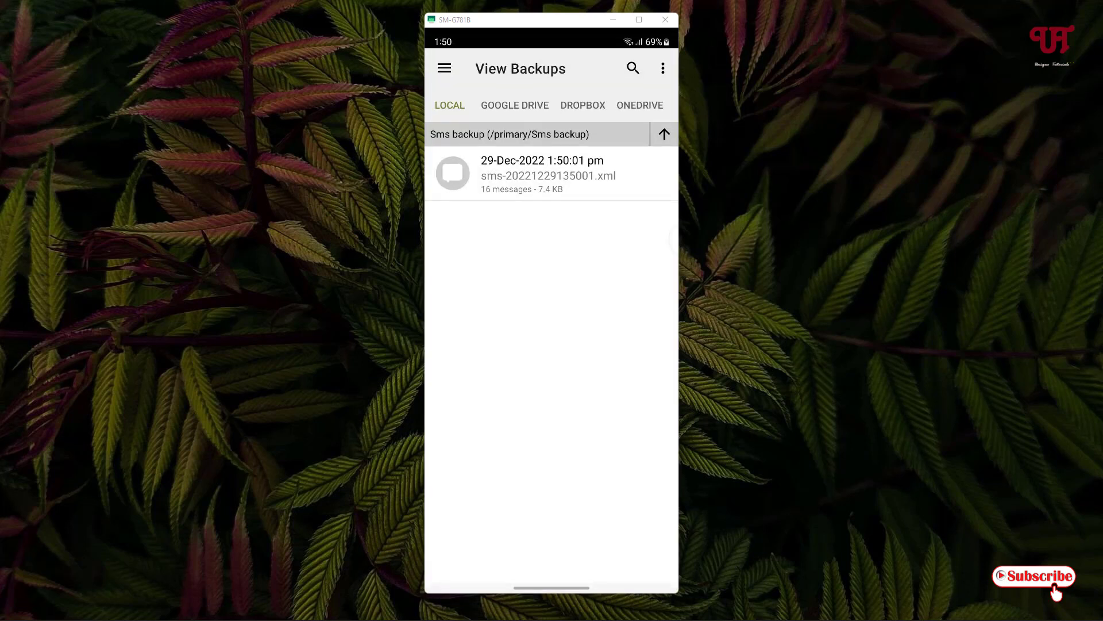
pyautogui.click(576, 172)
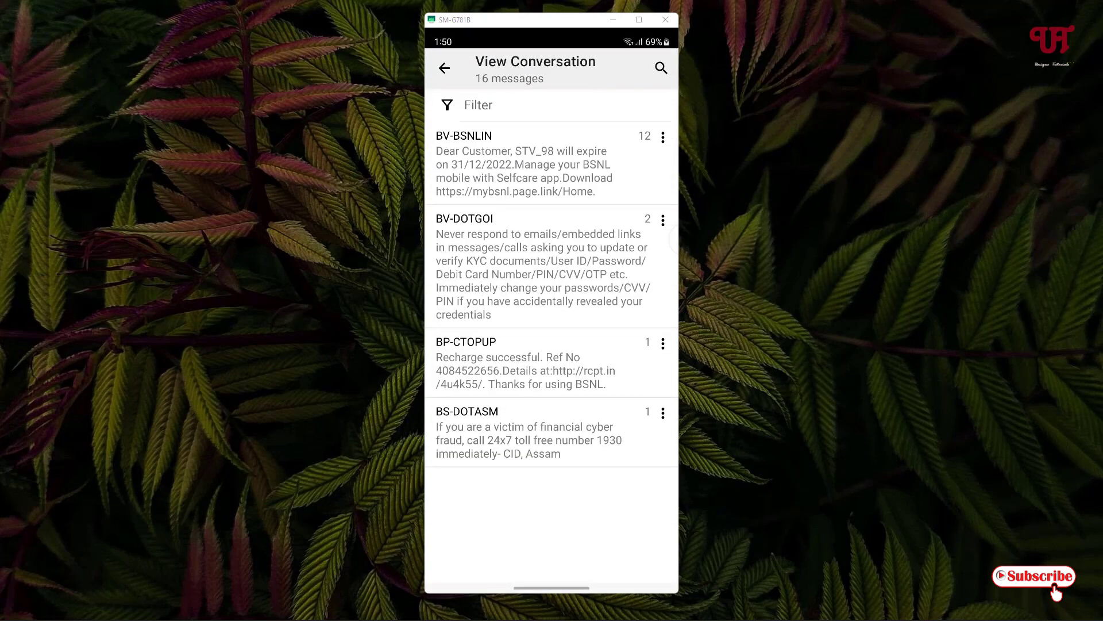
pyautogui.click(591, 159)
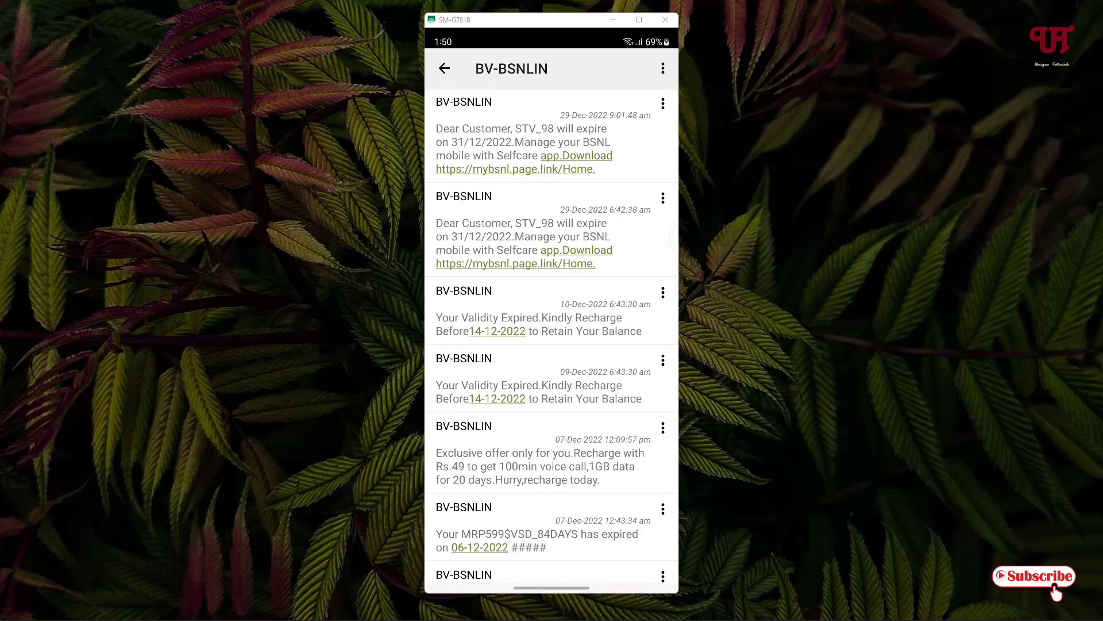
pyautogui.moveTo(586, 377); pyautogui.dragTo(586, 315)
pyautogui.click(444, 69)
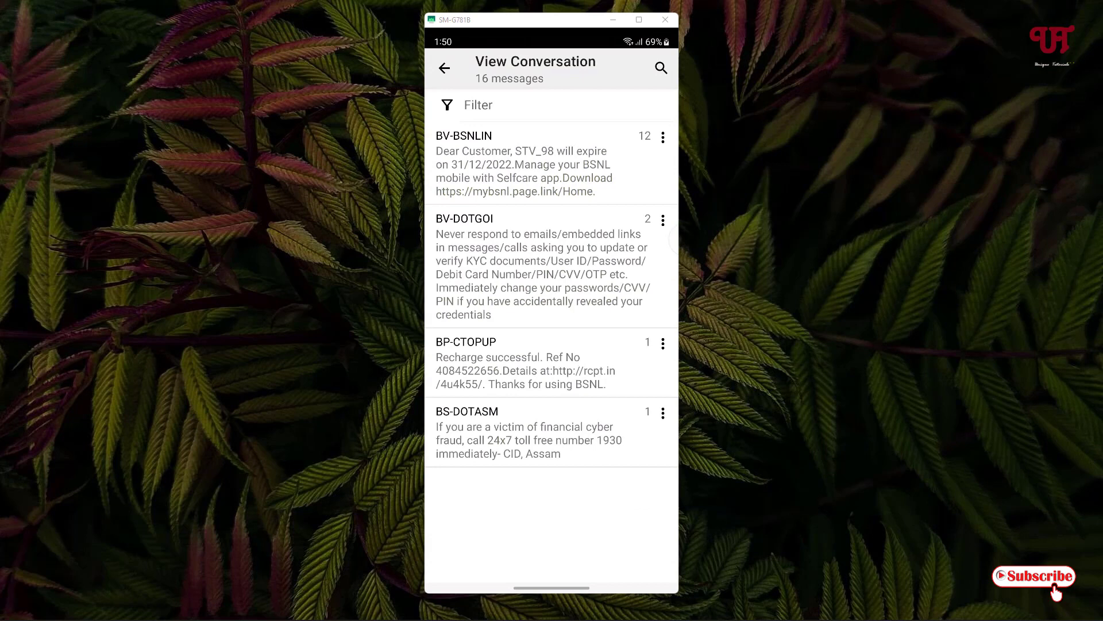
pyautogui.click(444, 69)
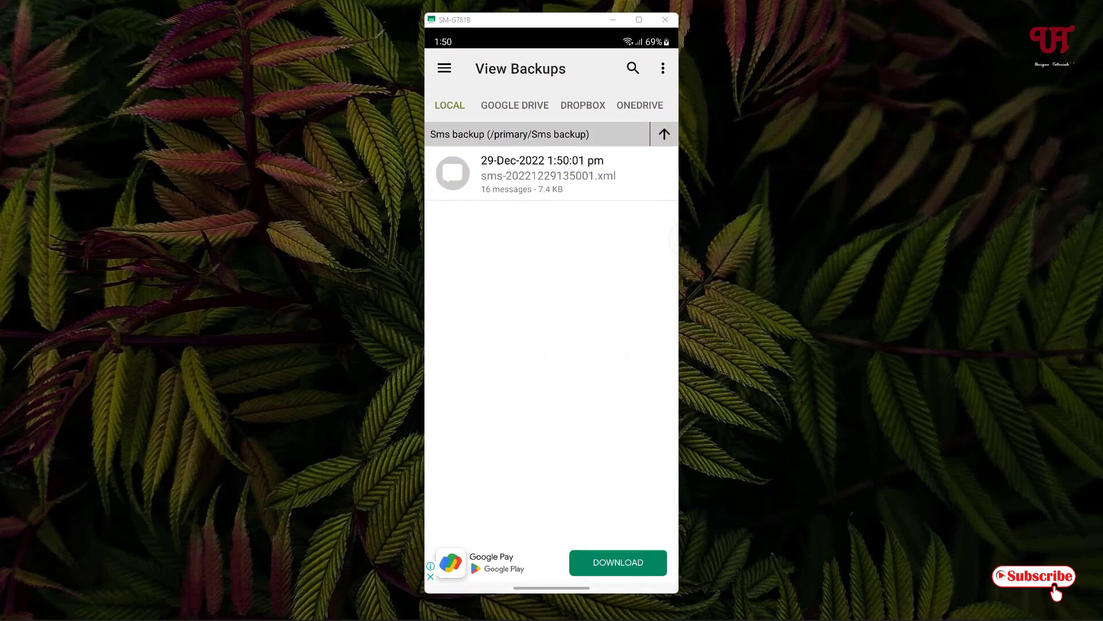
# Select all four conversations in Messages, including BV-BSNLIN, and delete them
pyautogui.moveTo(552, 588); pyautogui.dragTo(551, 388)
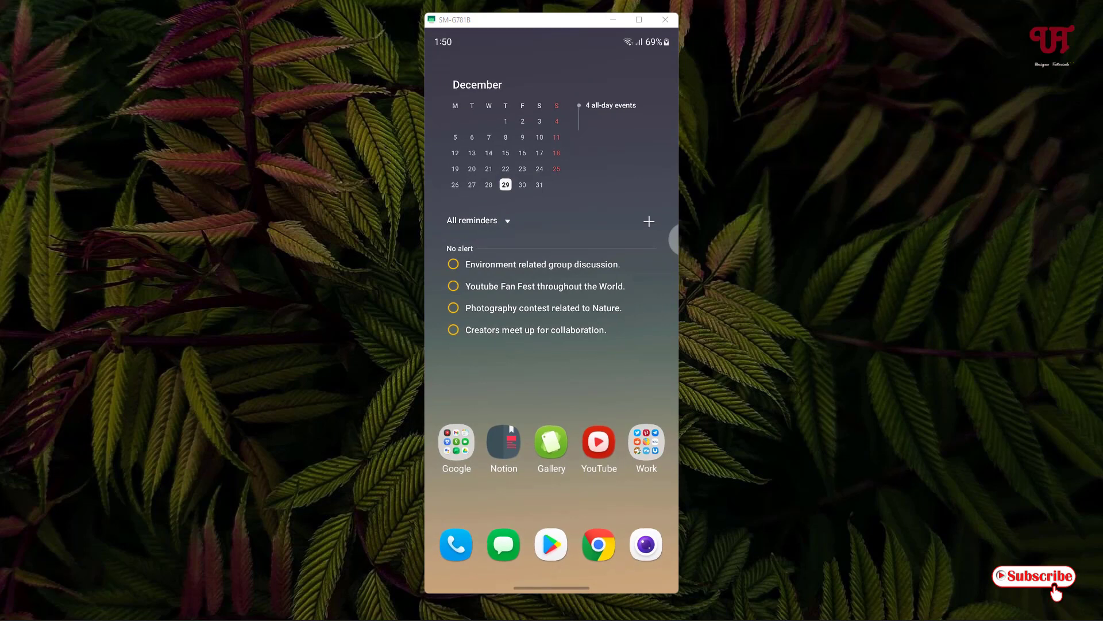
pyautogui.click(503, 545)
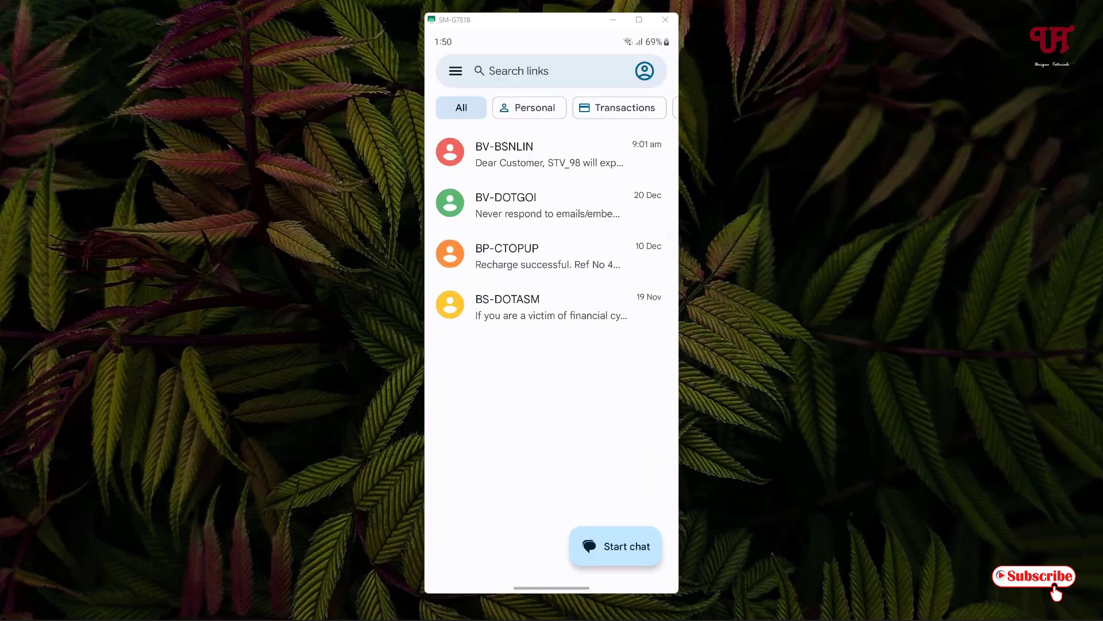
pyautogui.moveTo(563, 303); pyautogui.dragTo(557, 209)
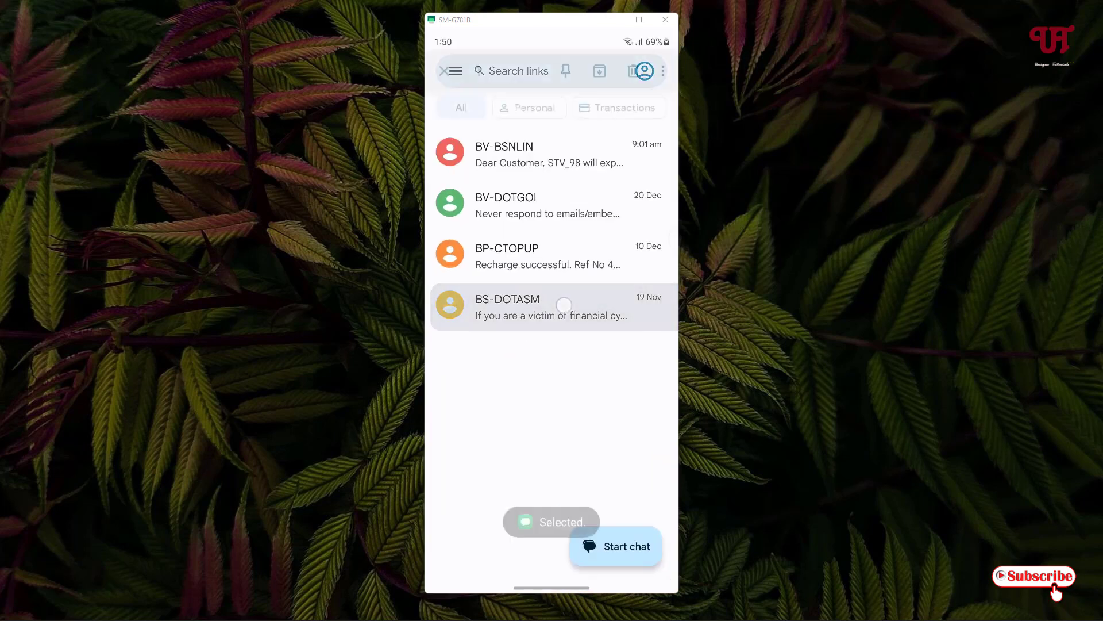
pyautogui.click(504, 153)
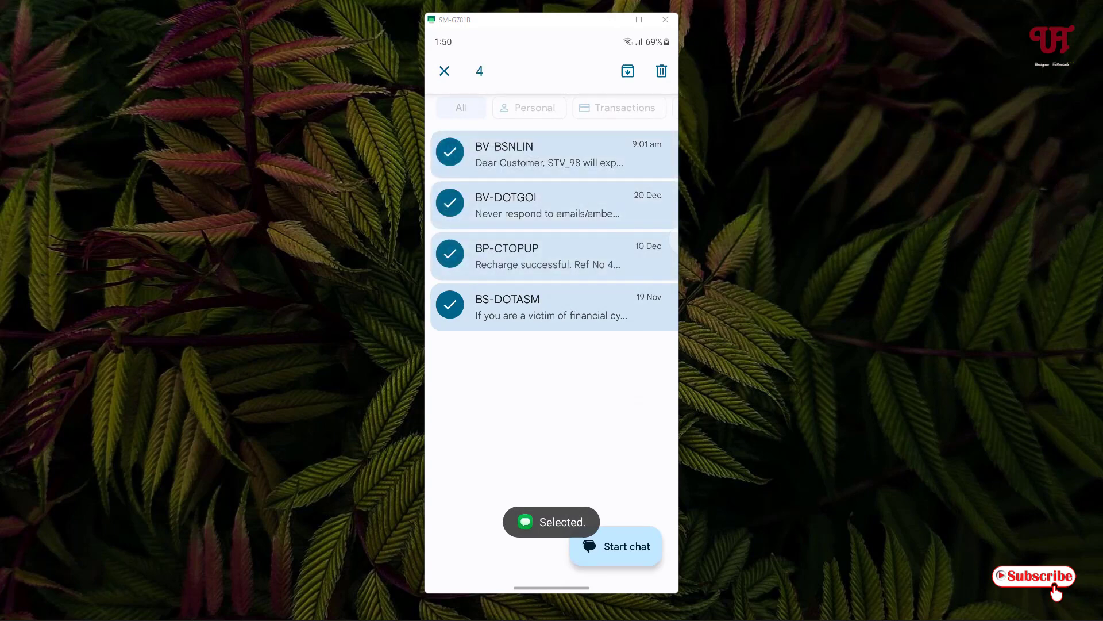
pyautogui.click(660, 71)
pyautogui.click(615, 353)
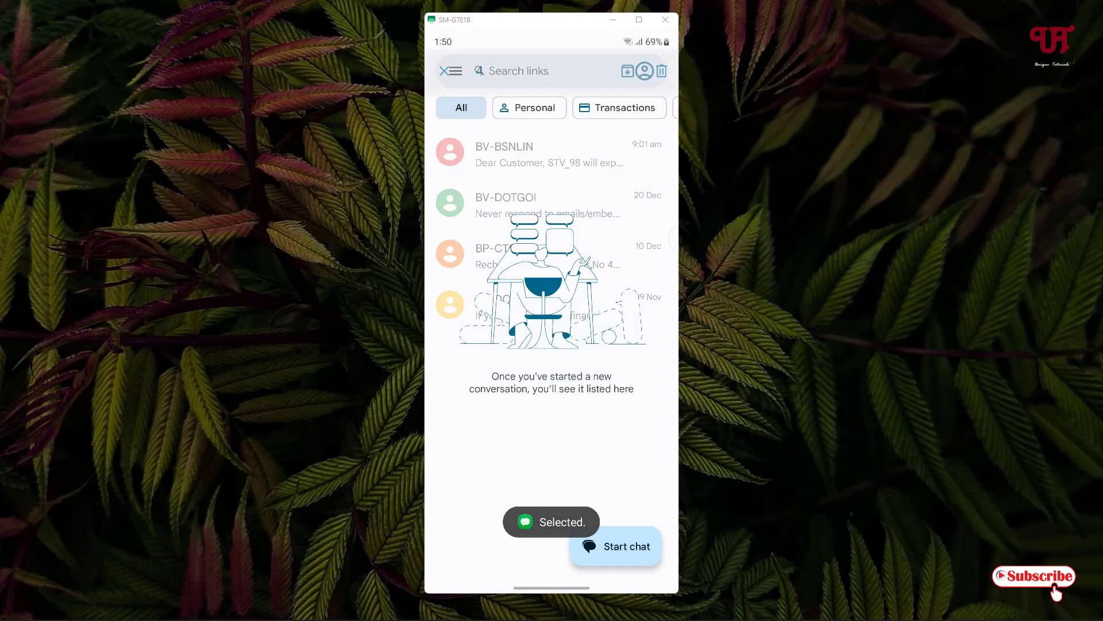
# Check that the Messages inbox is empty, then return to SMS Backup & Restore's backup list
pyautogui.hotkey('alt', 's')
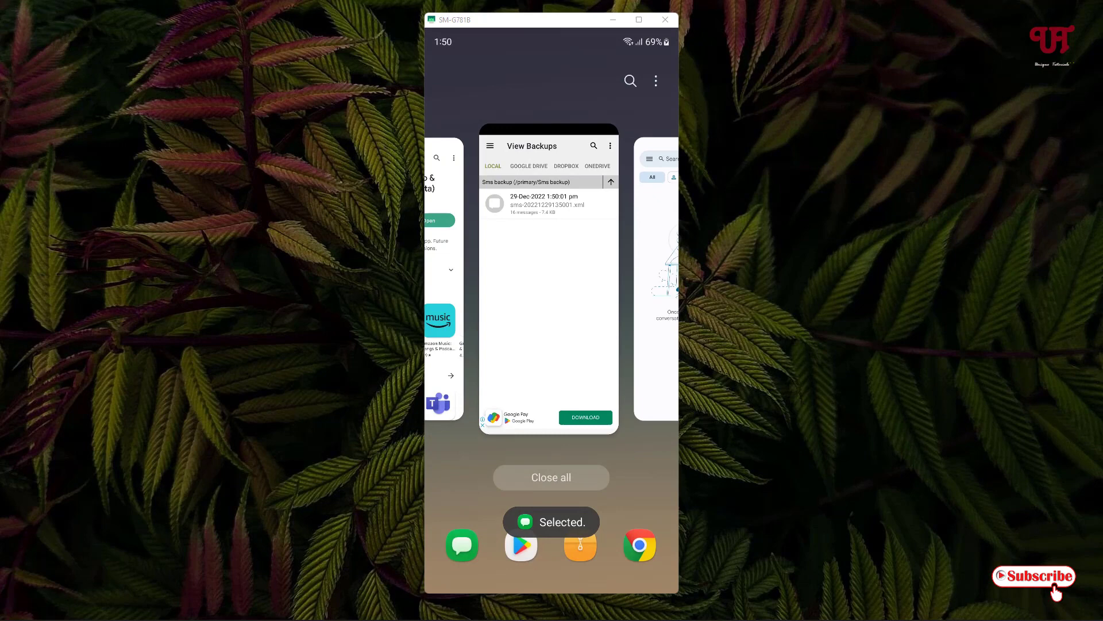
pyautogui.hotkey('alt', 'h')
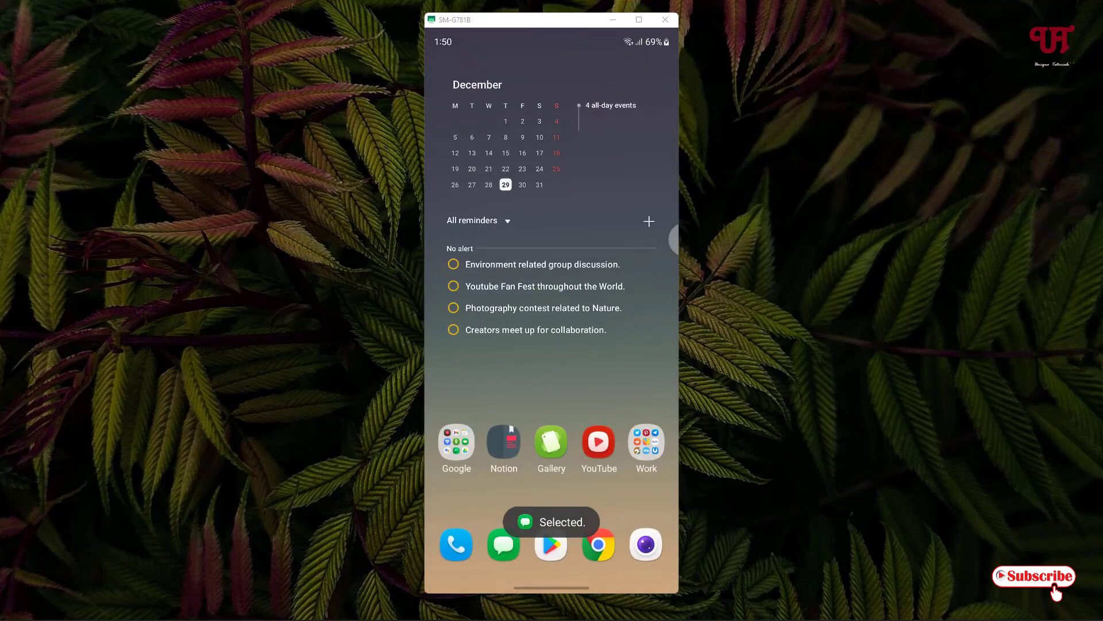
pyautogui.press('Return')
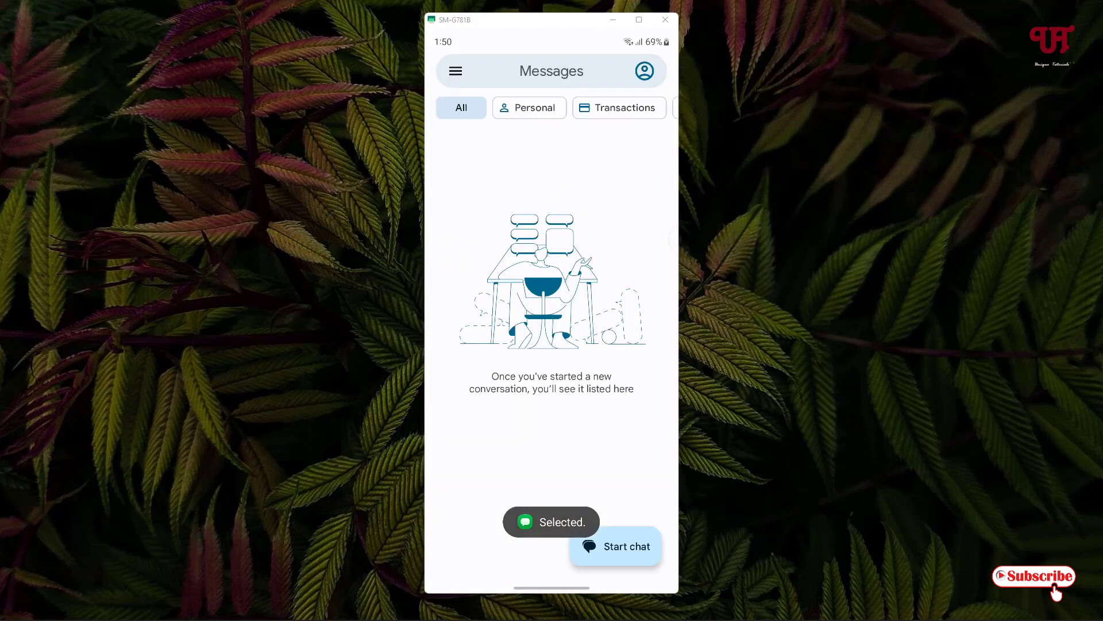
pyautogui.hotkey('alt', 's')
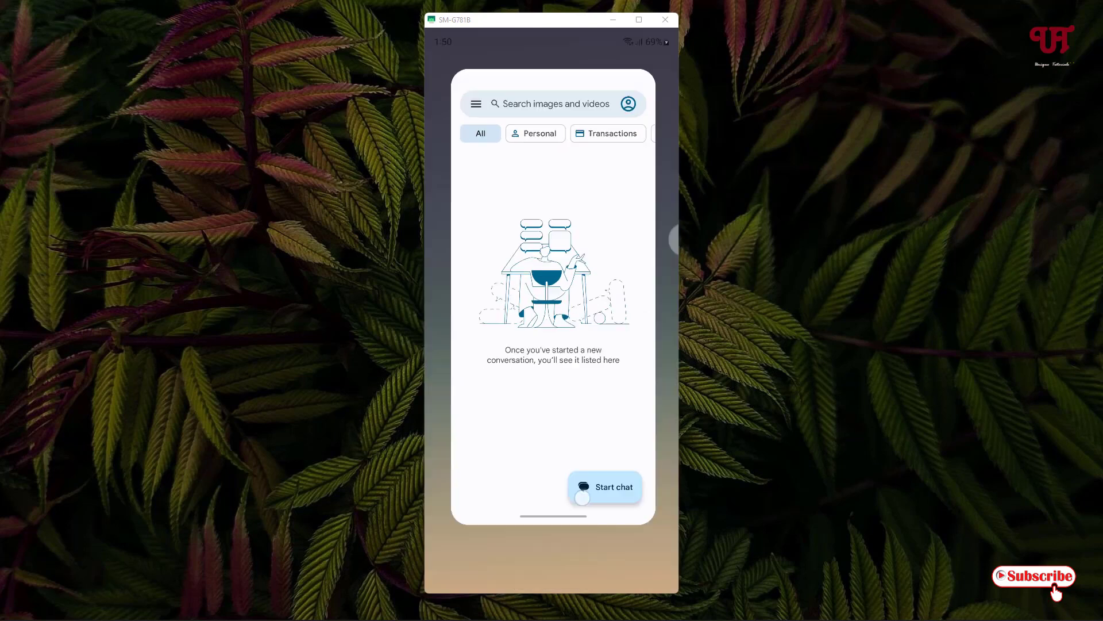
pyautogui.click(593, 365)
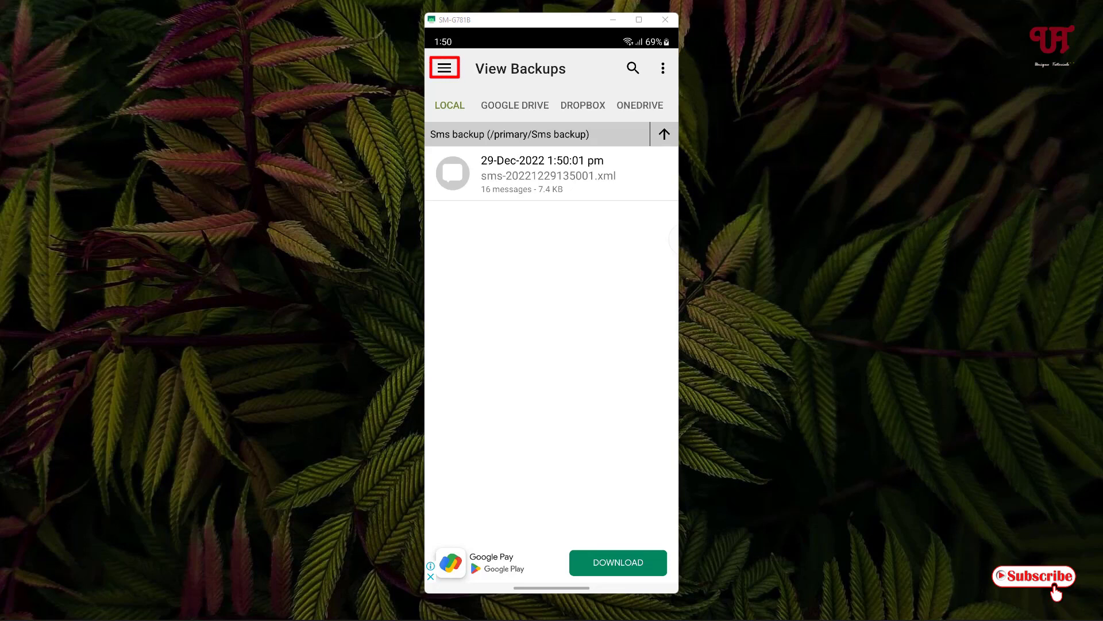
# Go to the Restore section from the app's side menu
pyautogui.click(445, 69)
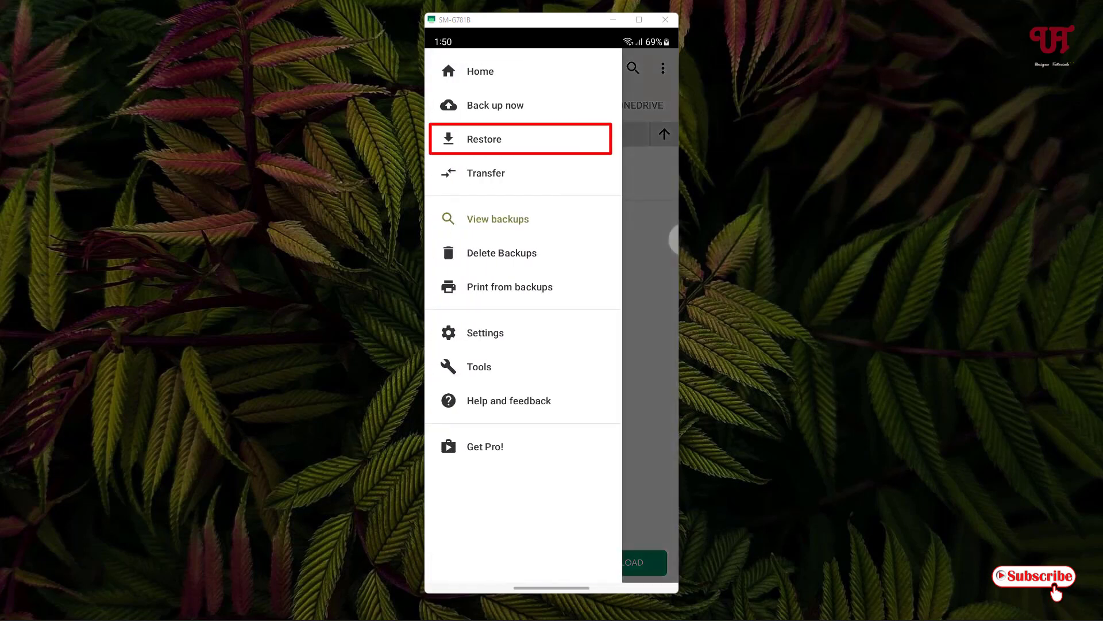
pyautogui.click(484, 138)
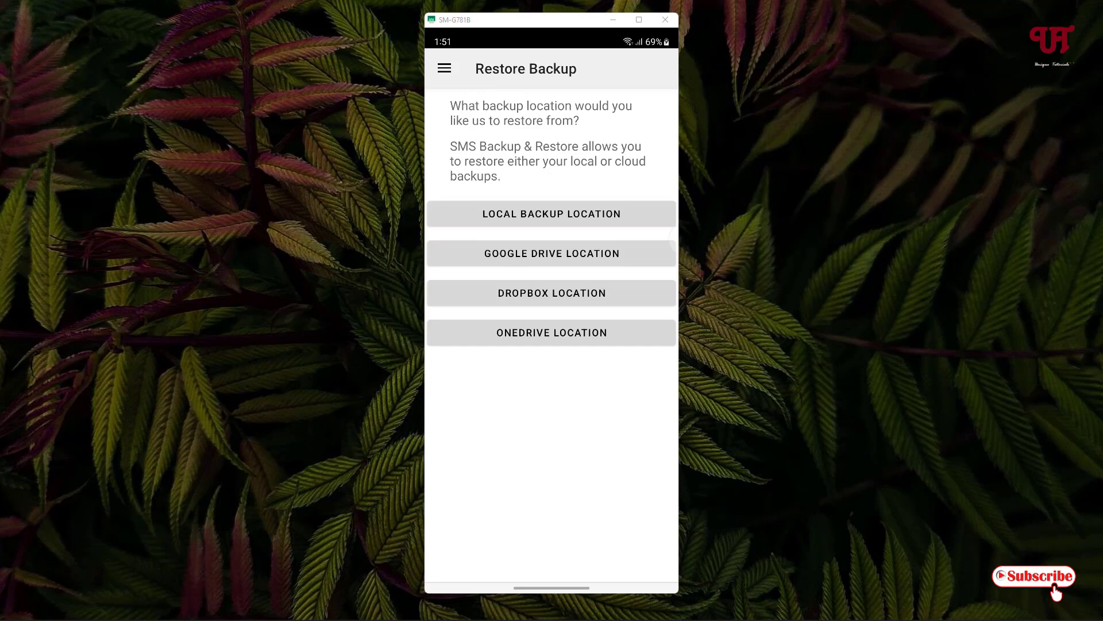
# Choose the local backup location and start restoring Messages
pyautogui.click(608, 198)
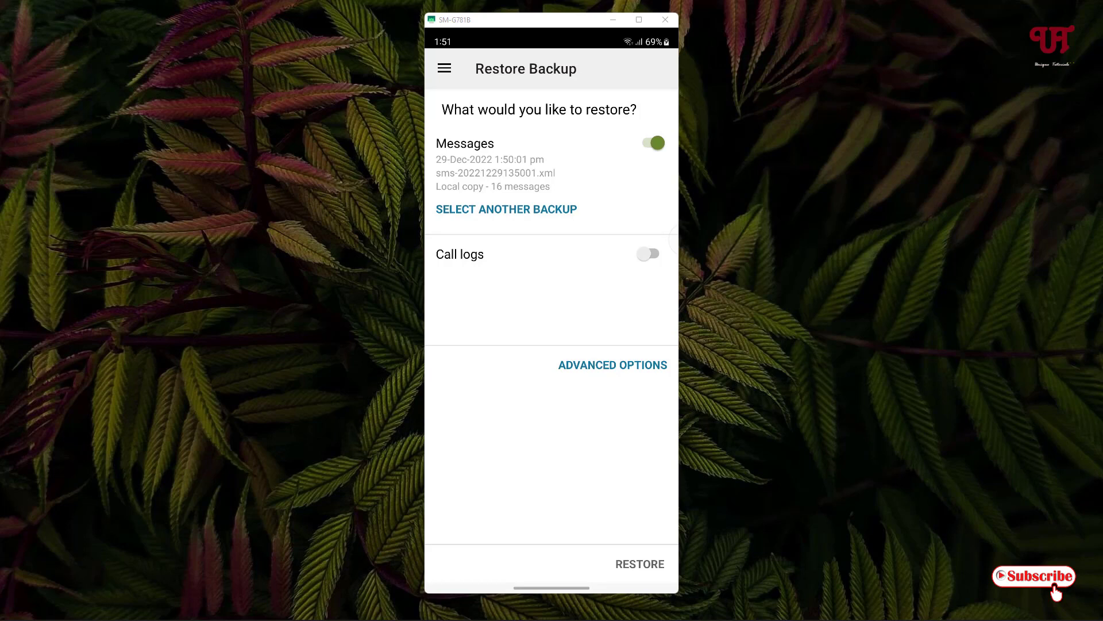
pyautogui.click(642, 562)
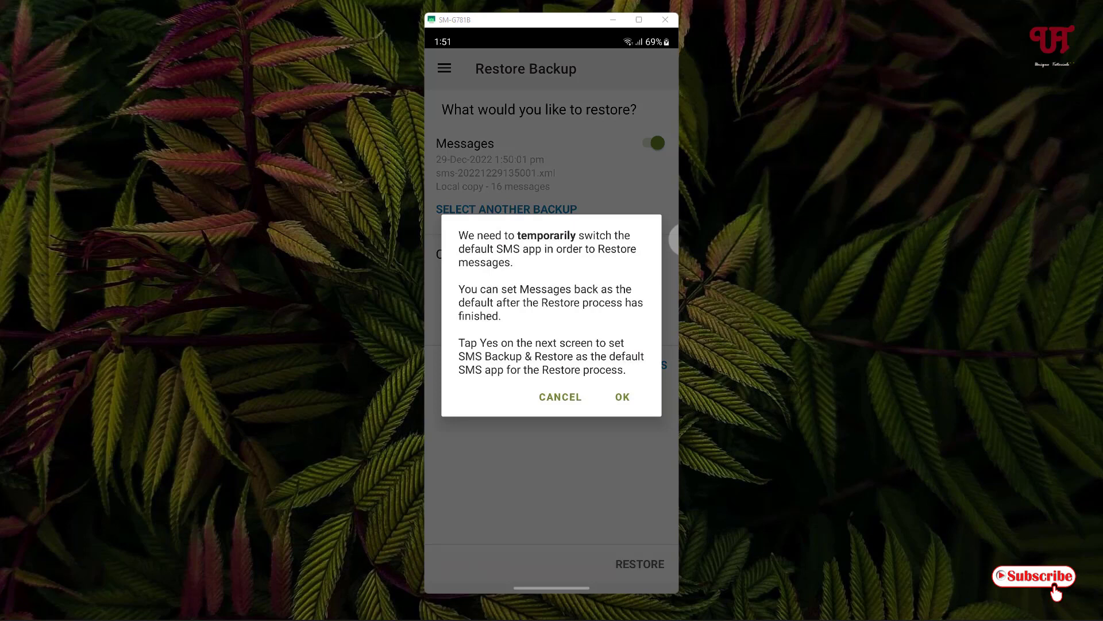
# Accept the notice and set SMS Backup & Restore as default, restoring all 16 messages
pyautogui.click(622, 397)
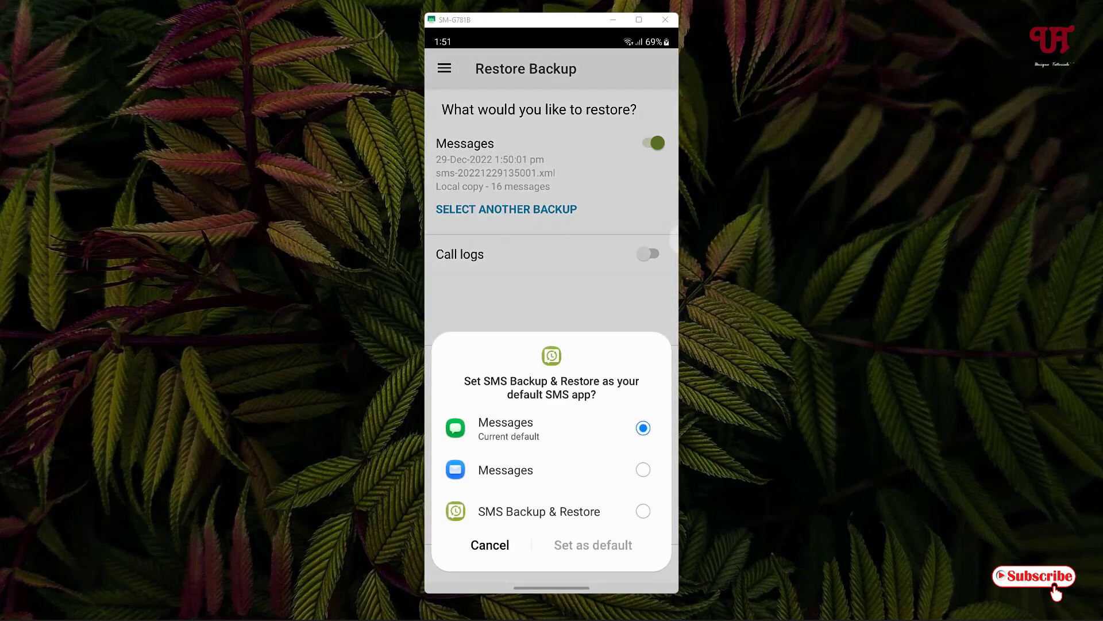
pyautogui.click(560, 512)
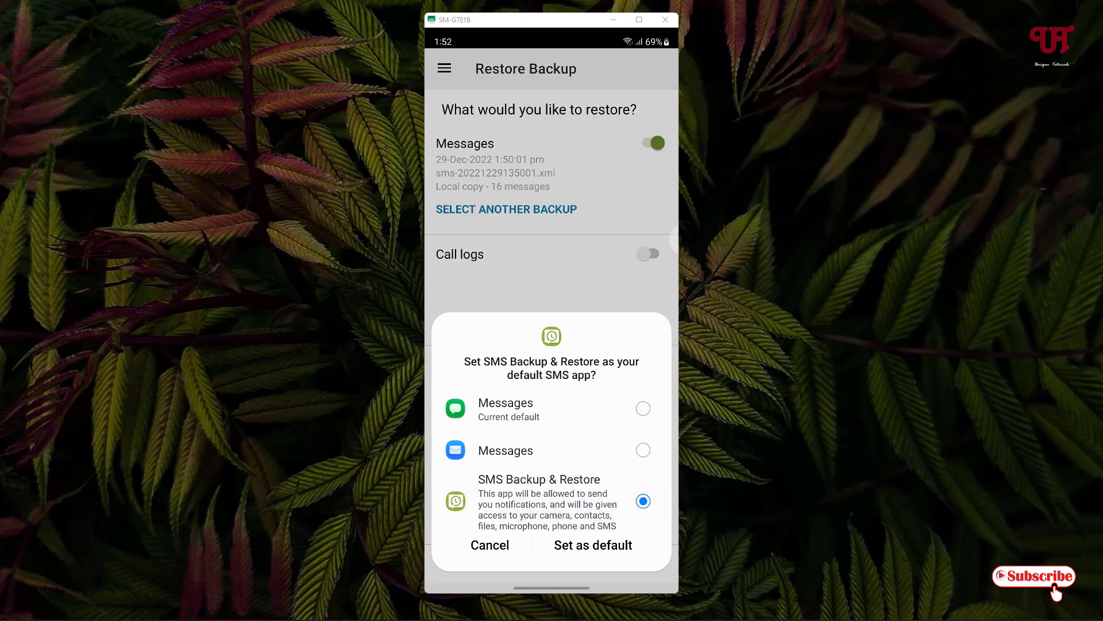
pyautogui.click(593, 545)
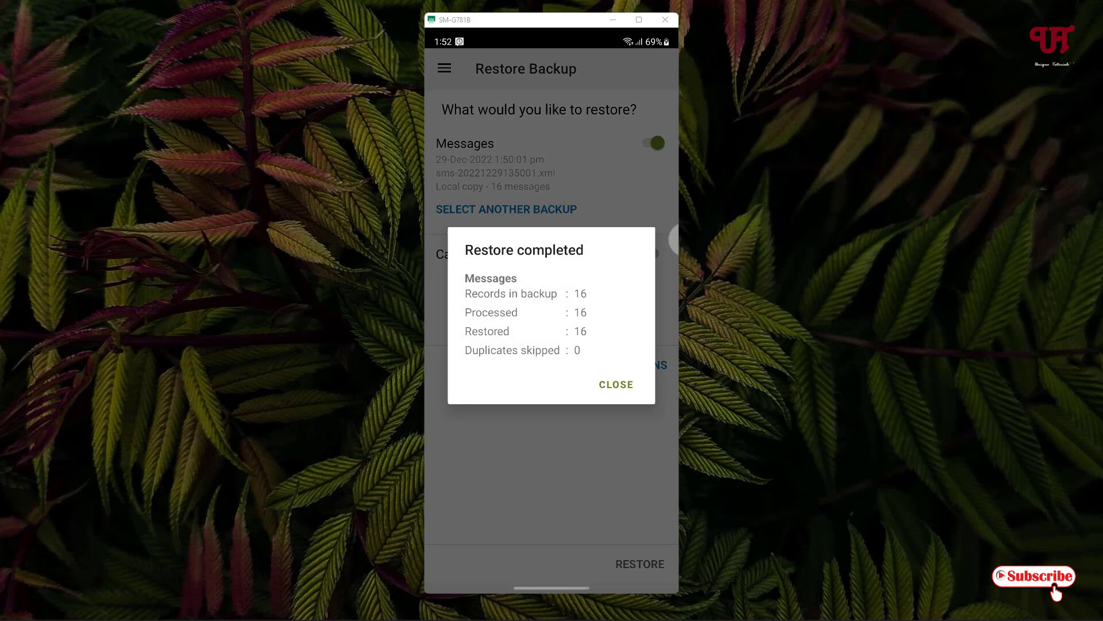
# Close the restore summary and default-SMS reminder, decline scheduled backups, and return home
pyautogui.click(617, 384)
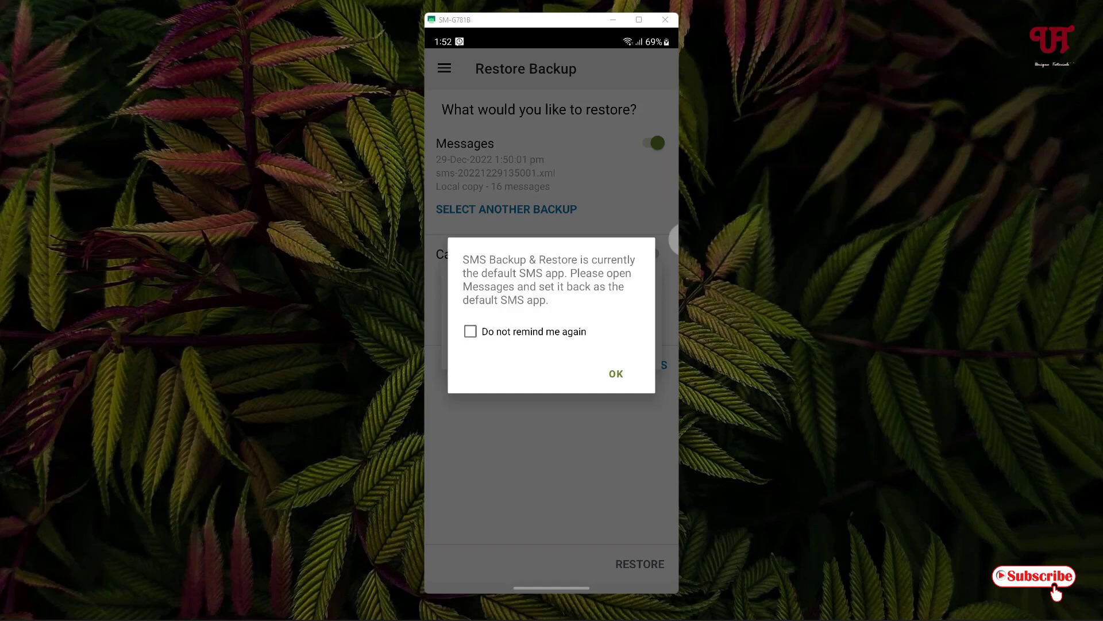
pyautogui.click(616, 374)
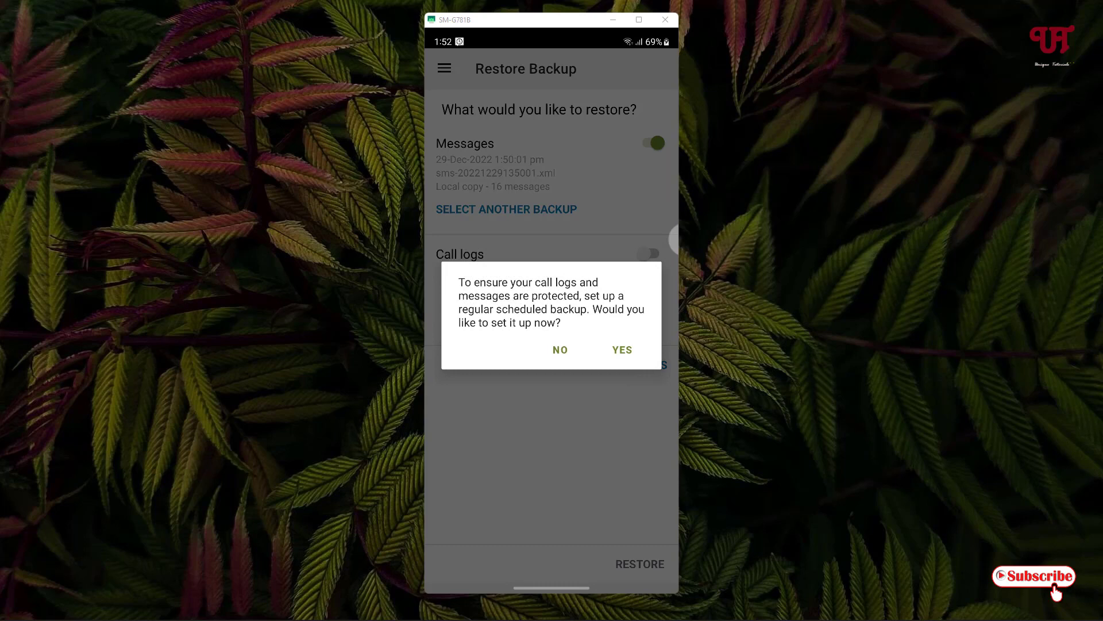
pyautogui.click(560, 349)
pyautogui.moveTo(574, 586); pyautogui.dragTo(574, 535)
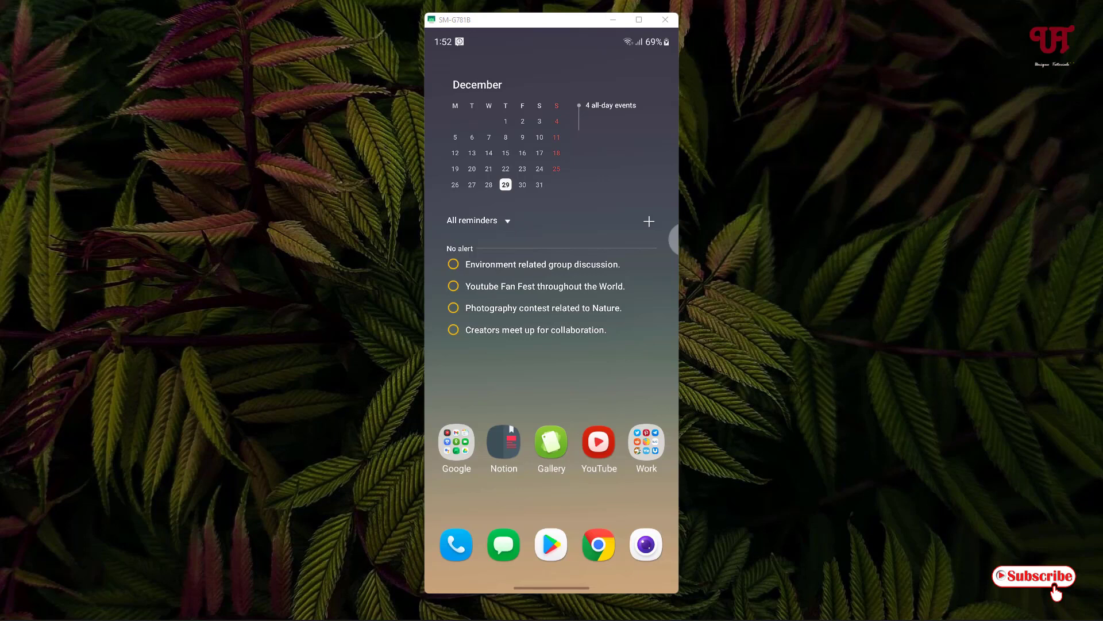
# Reopen Messages and select Messages as the default SMS app
pyautogui.click(504, 544)
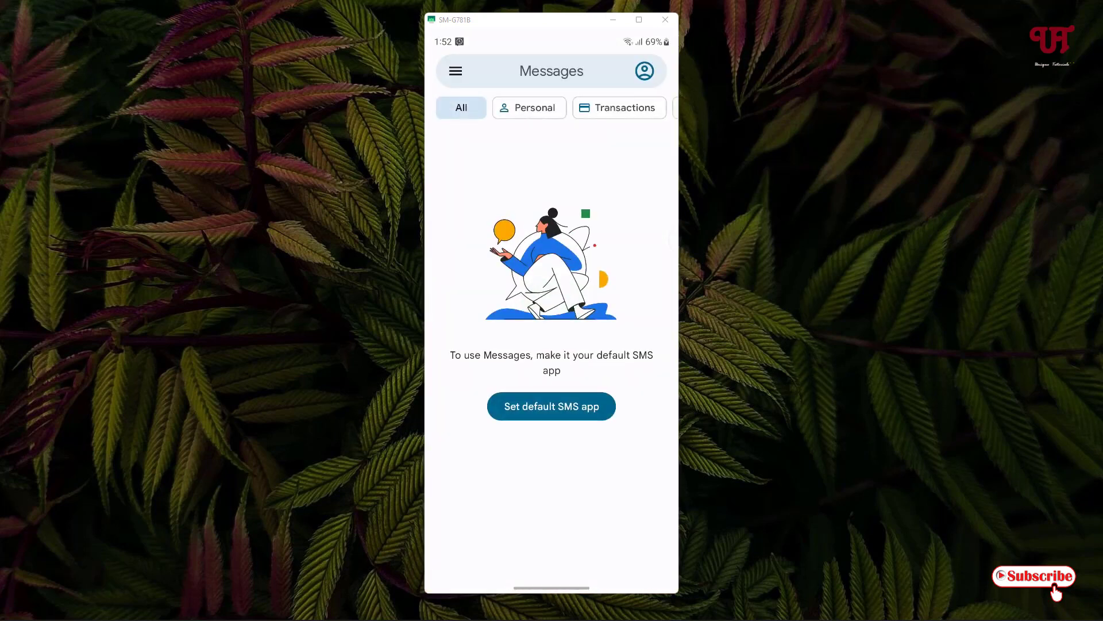
pyautogui.click(575, 409)
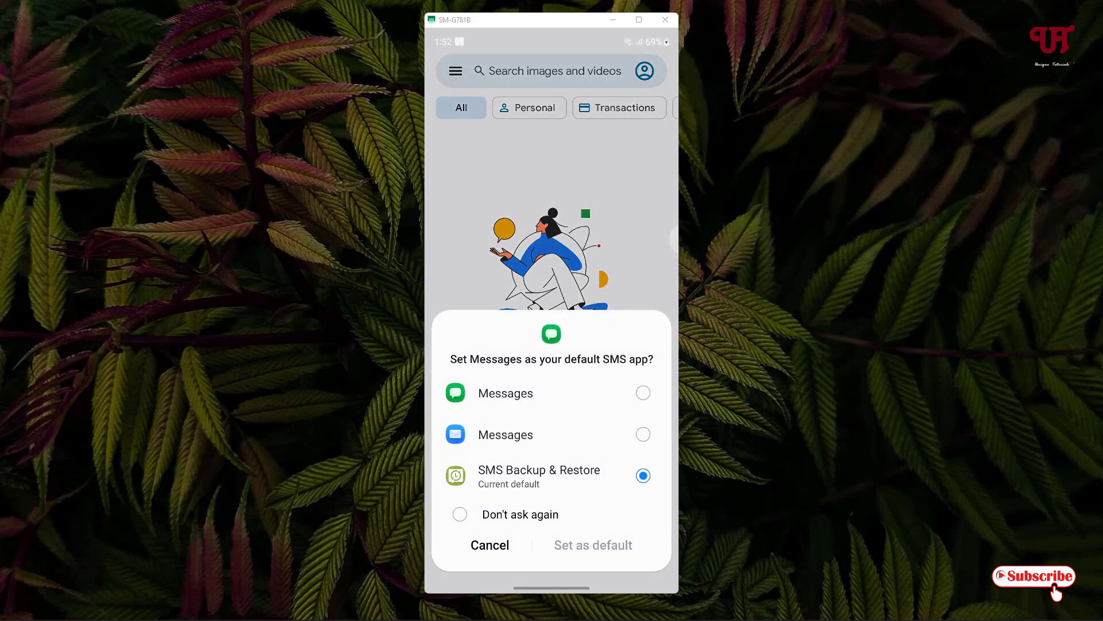
pyautogui.click(643, 393)
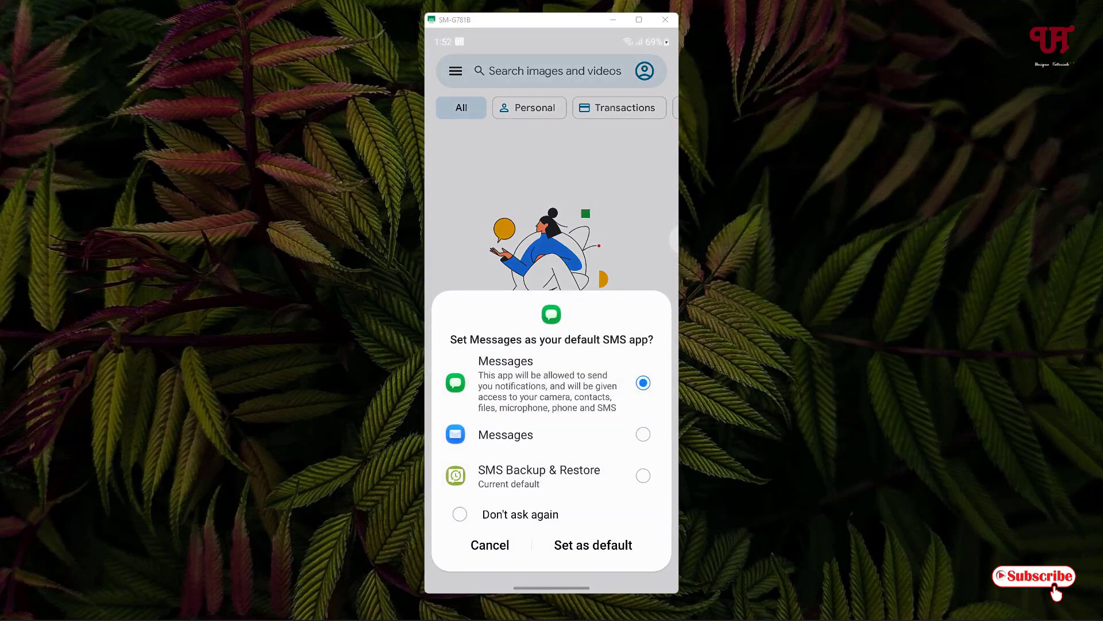
pyautogui.click(601, 545)
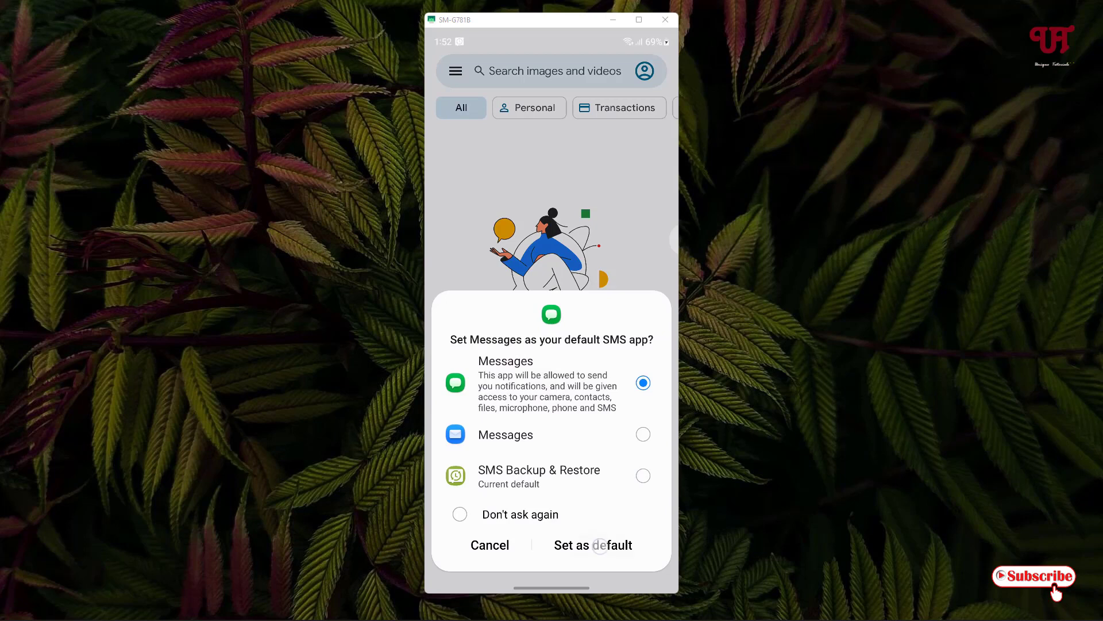